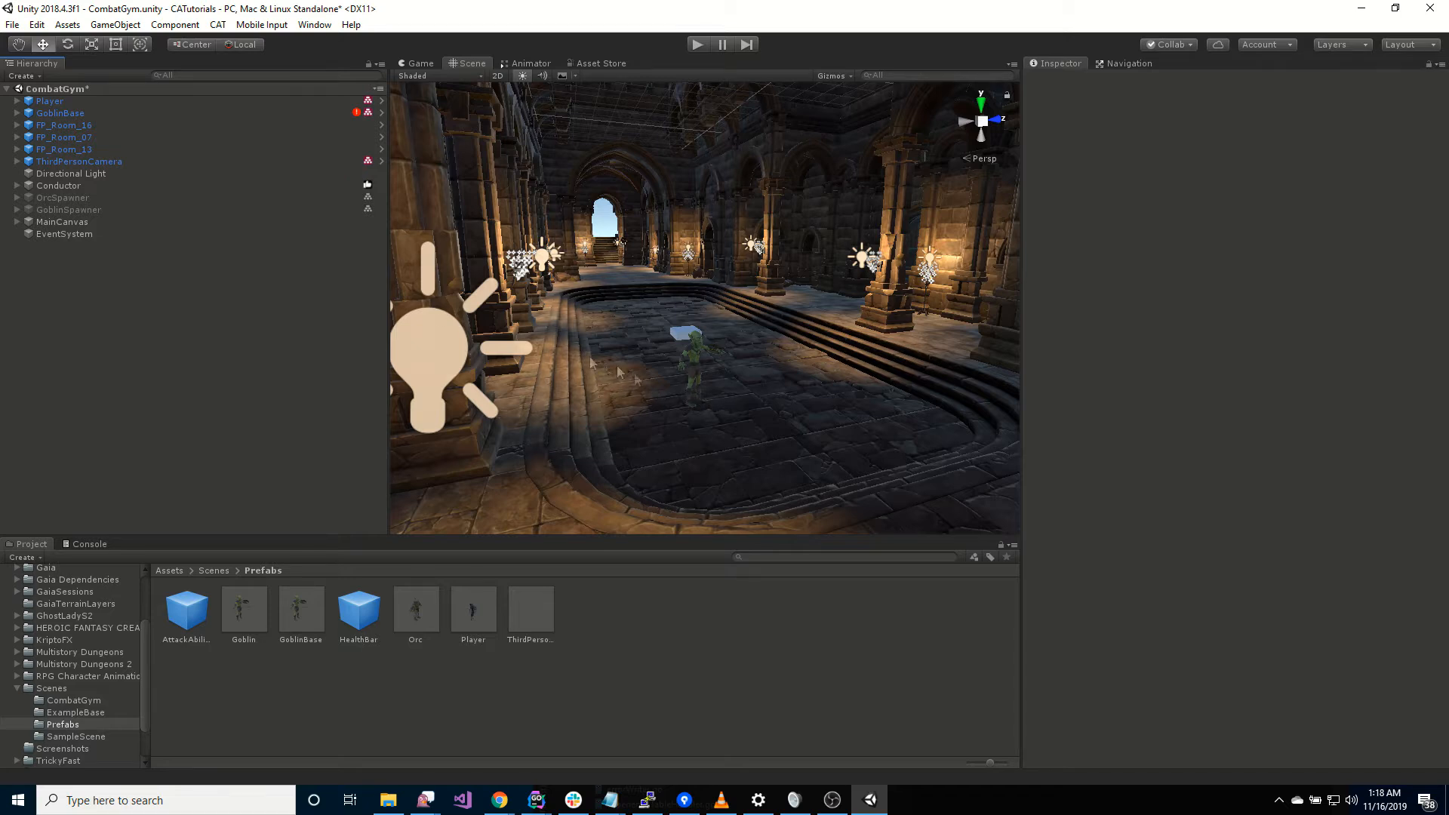
Review GoblinBase's child objects and state machine setup, and play-test the scene
click(56, 113)
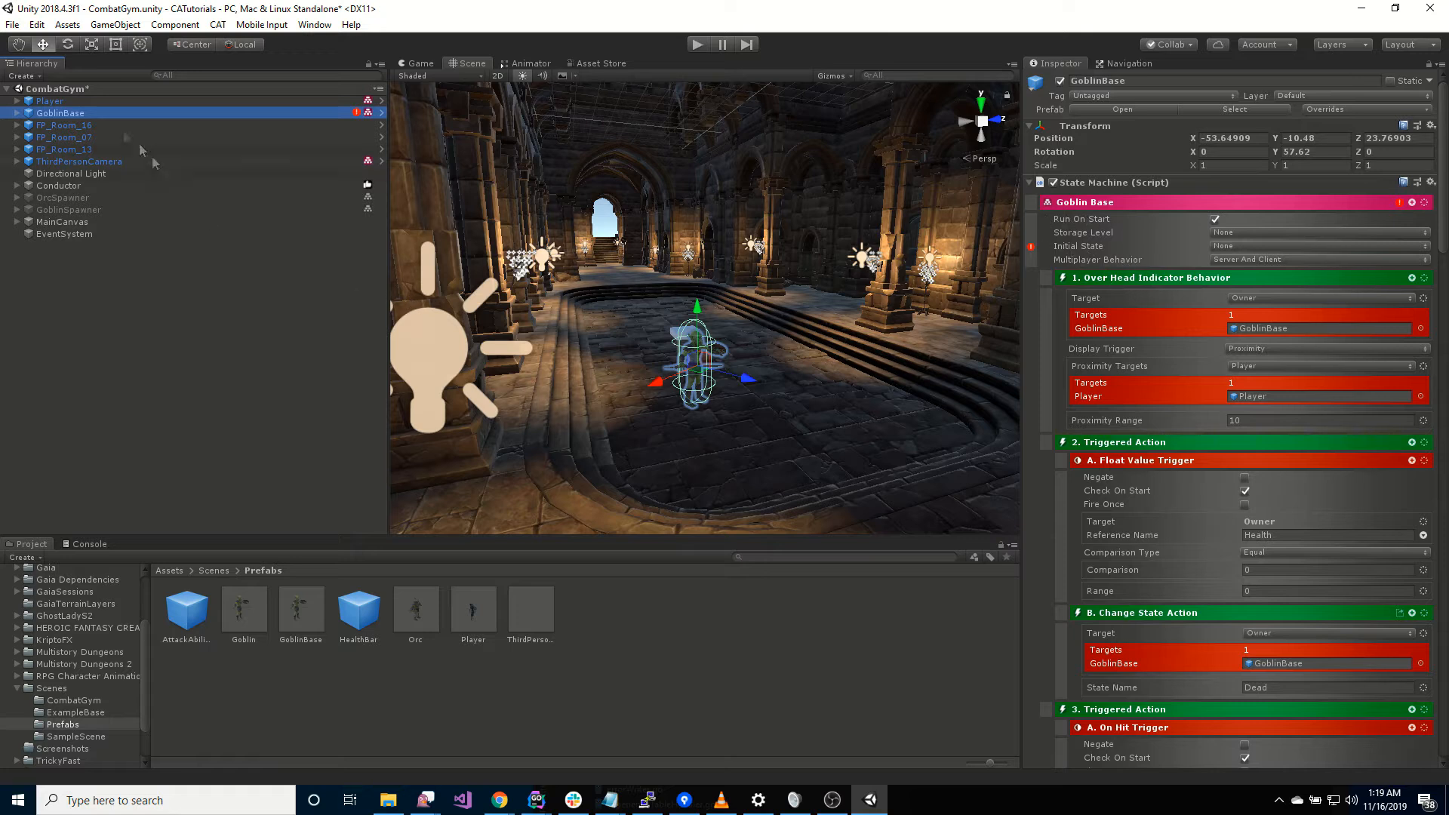
click(17, 113)
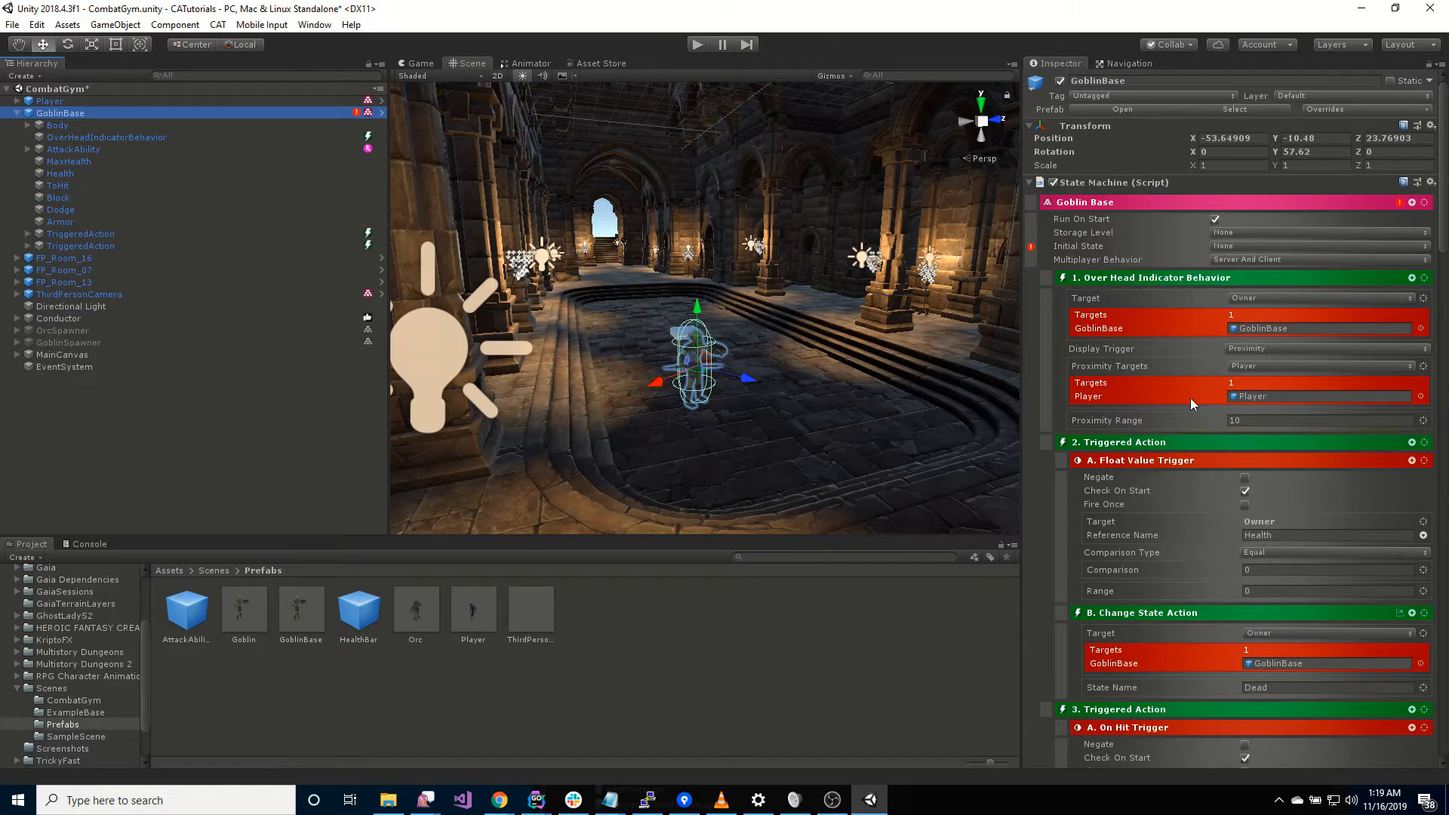
scroll(1211, 469, down, 5)
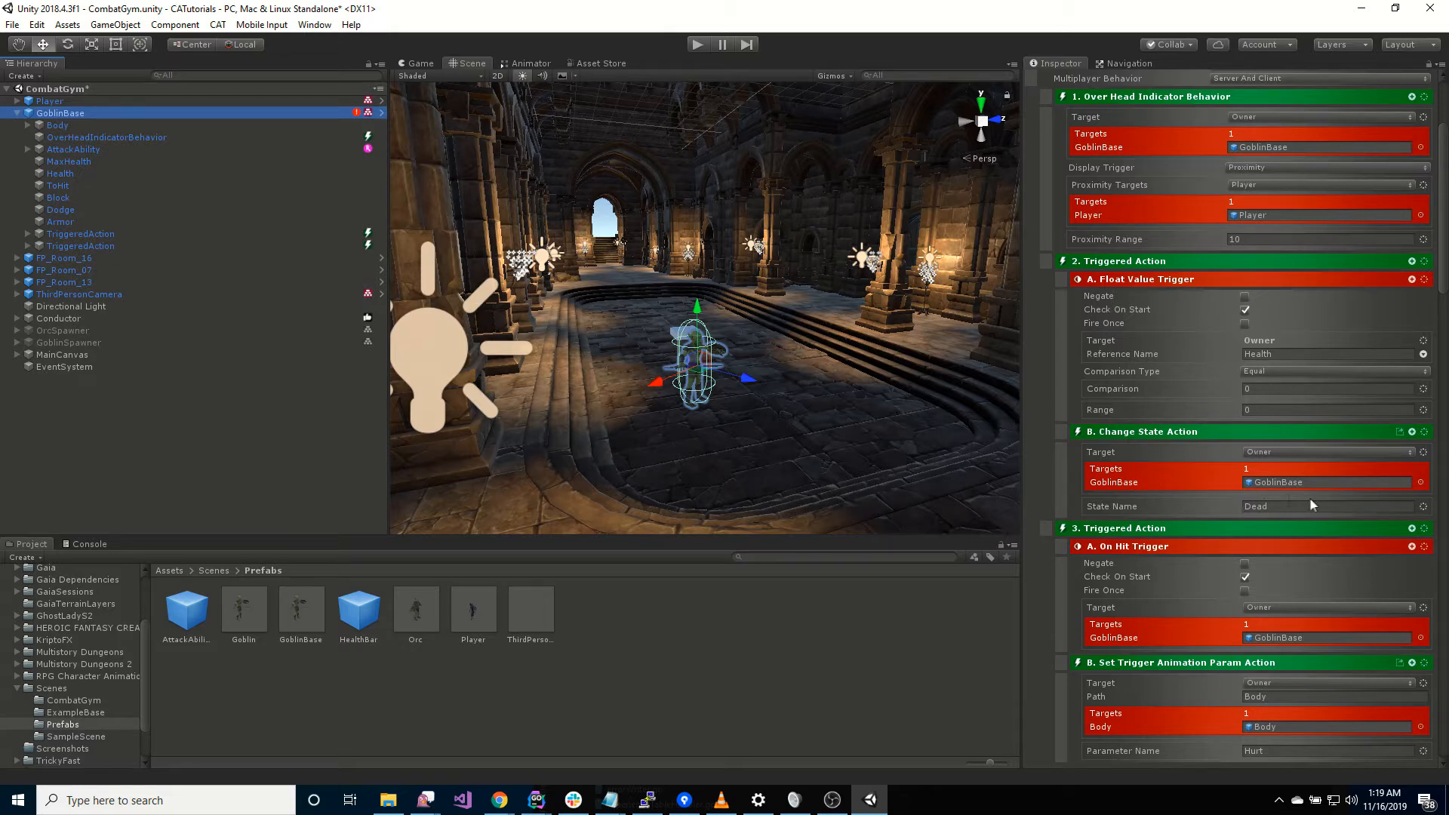
scroll(1253, 497, down, 6)
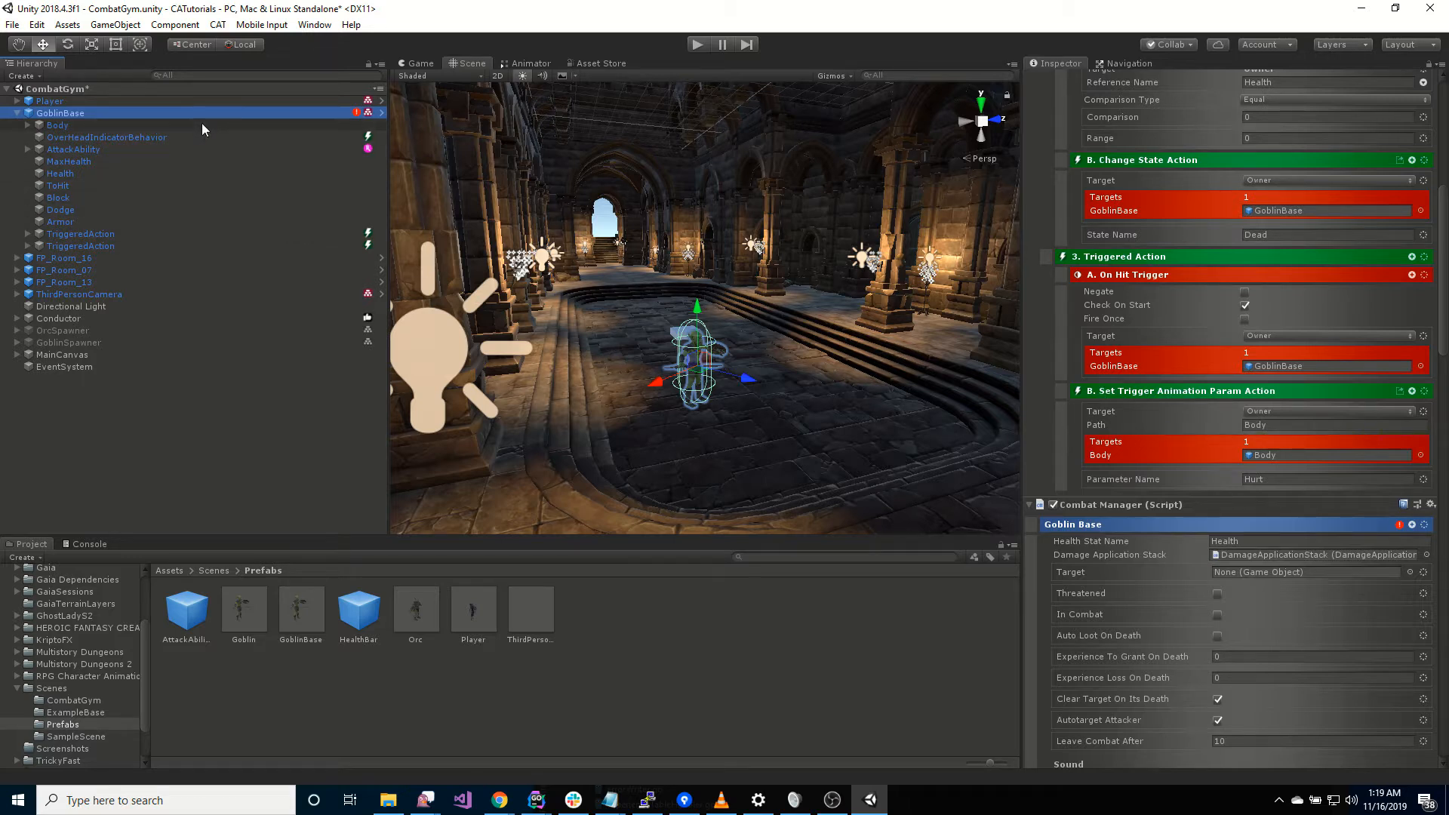
click(697, 45)
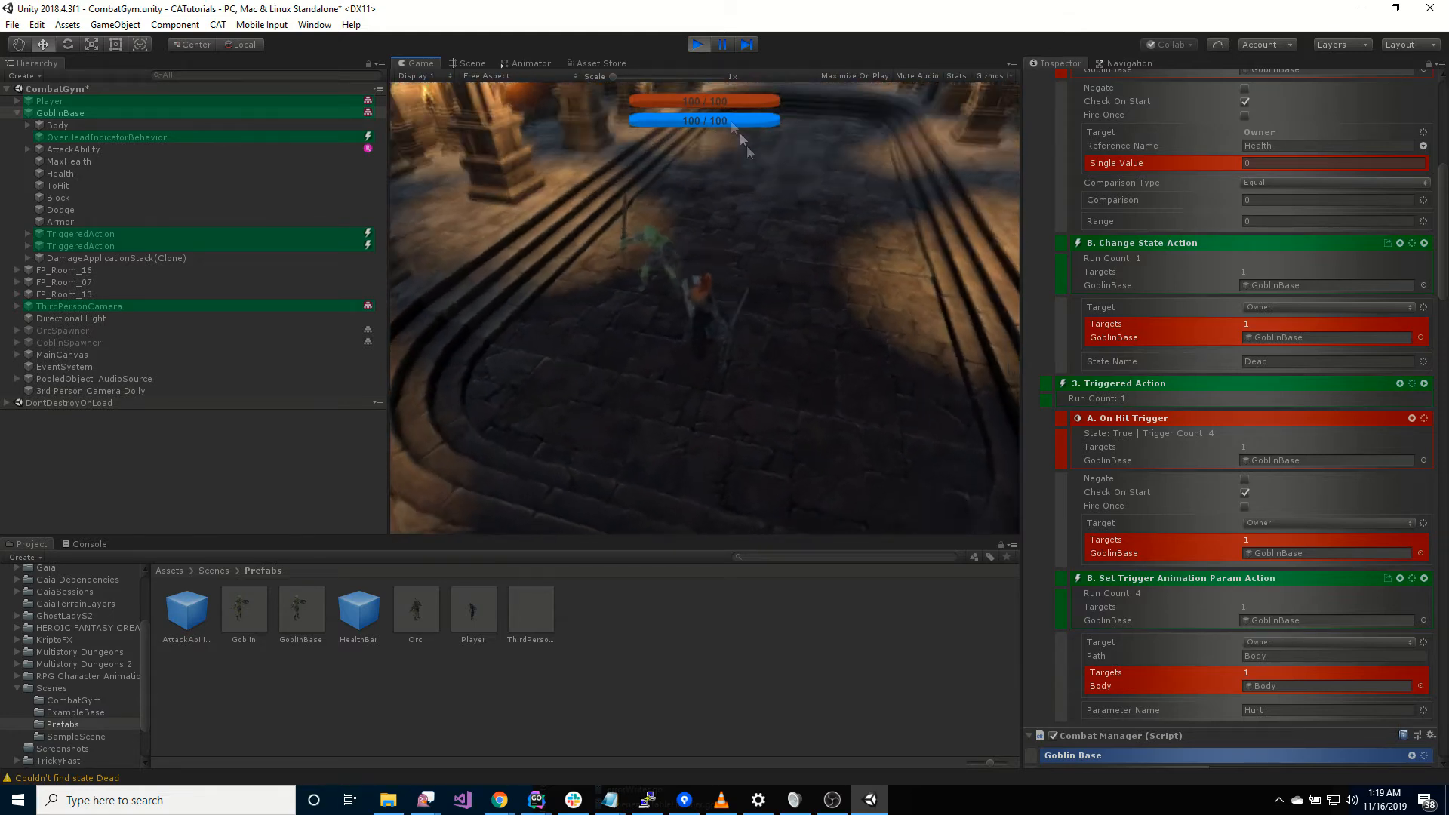
click(696, 48)
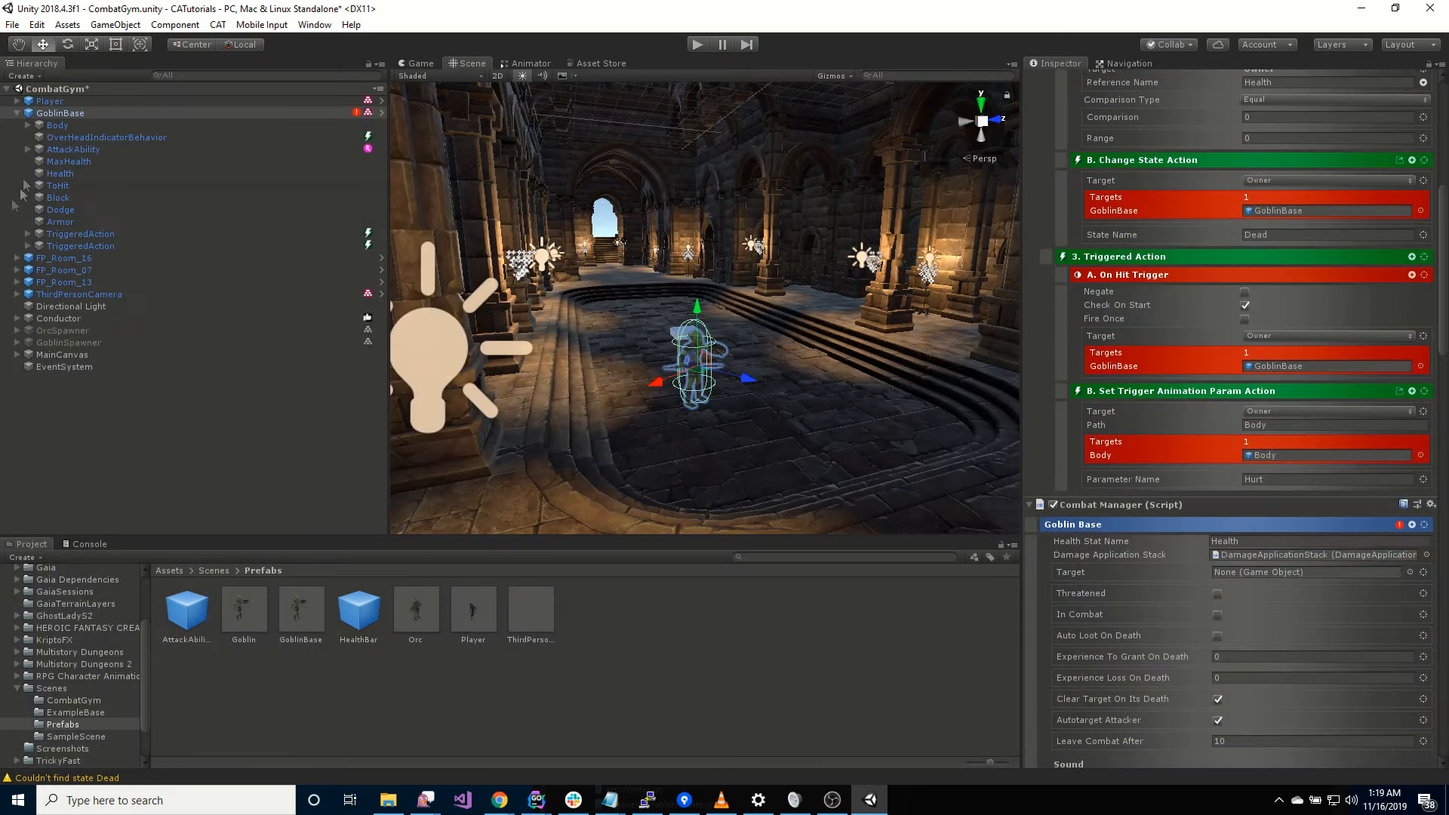
Add a new CAT state under GoblinBase and name it Attack
click(89, 113)
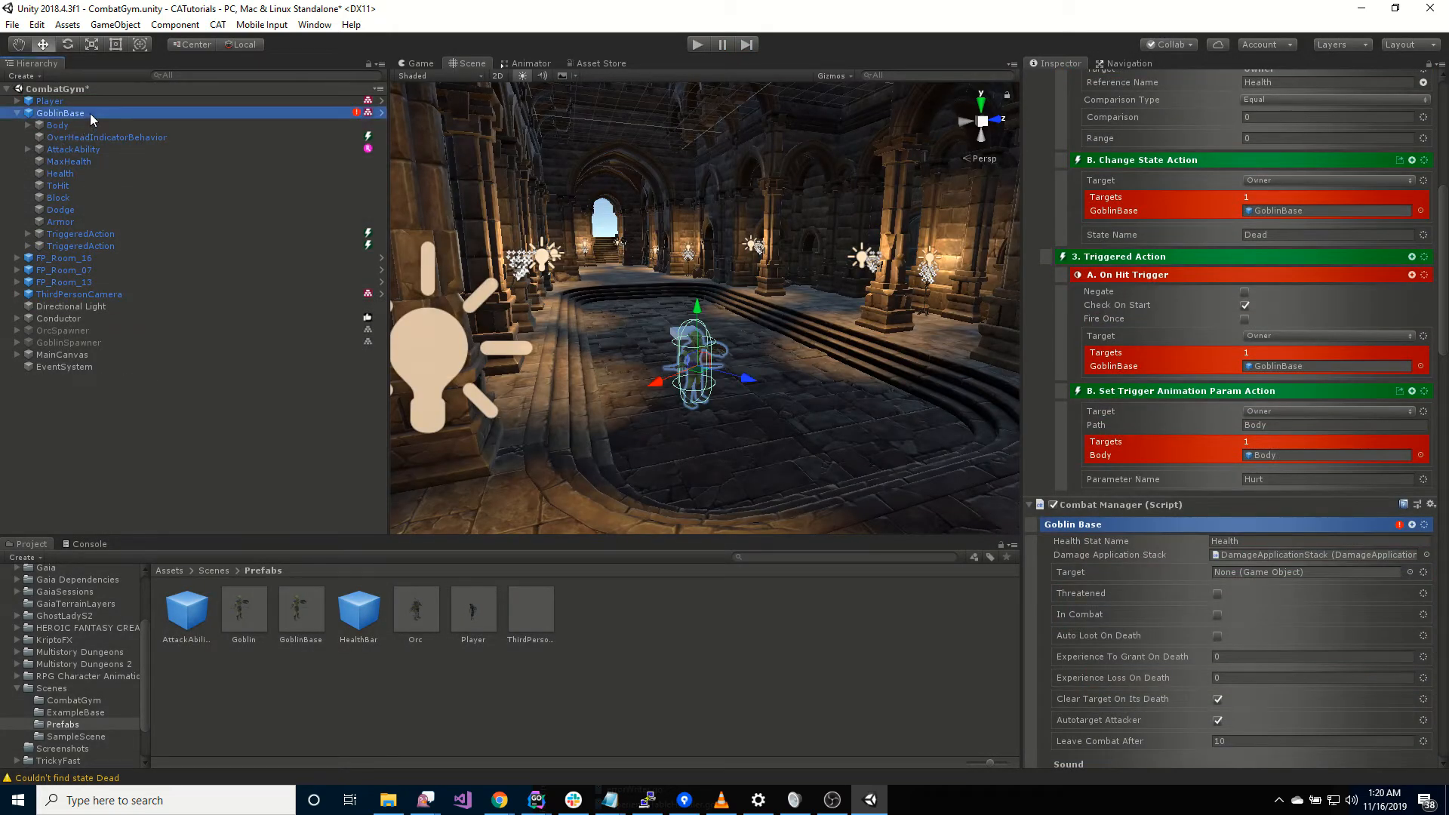
right_click(90, 113)
mouse_move(175, 323)
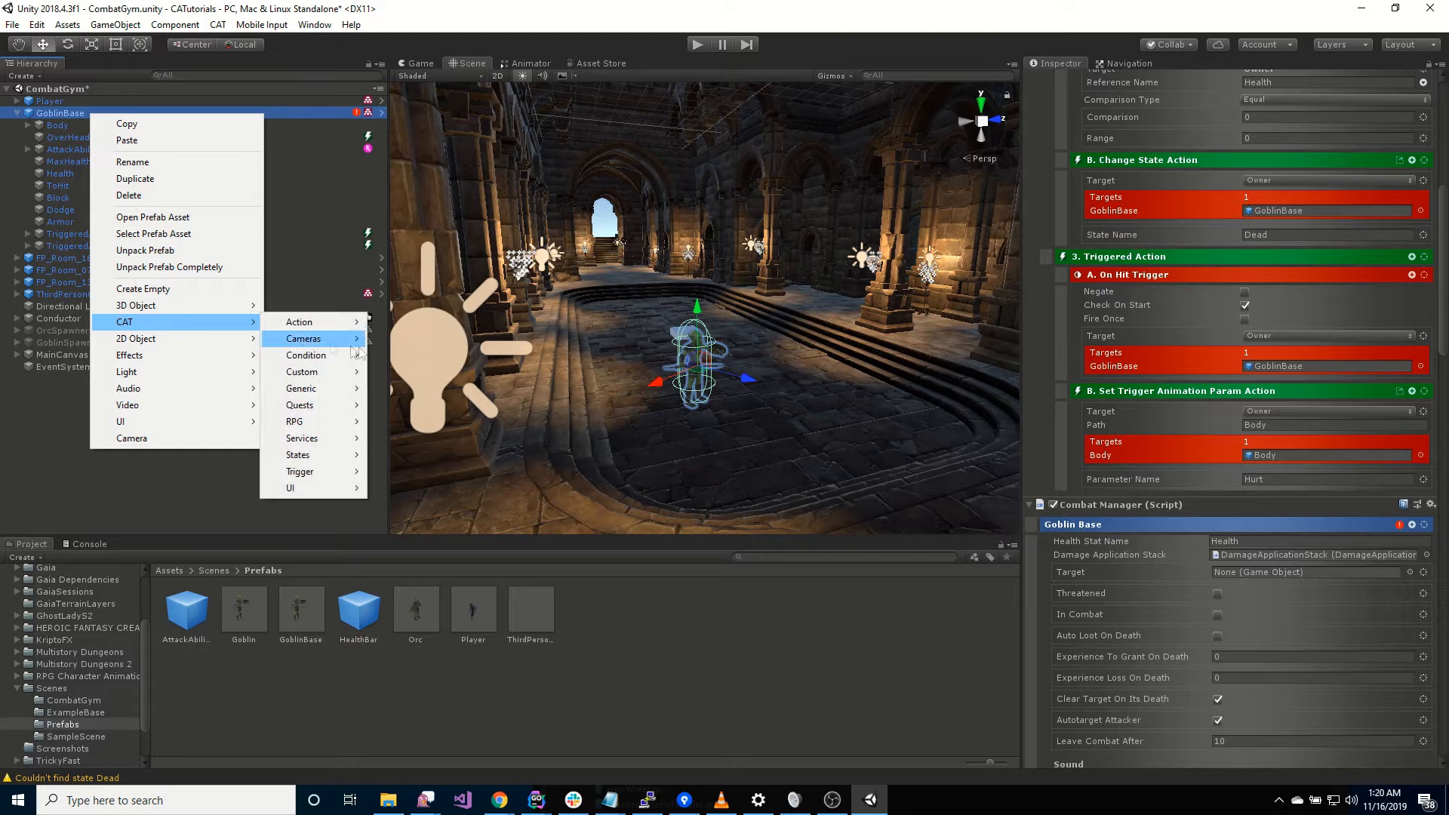
mouse_move(338, 462)
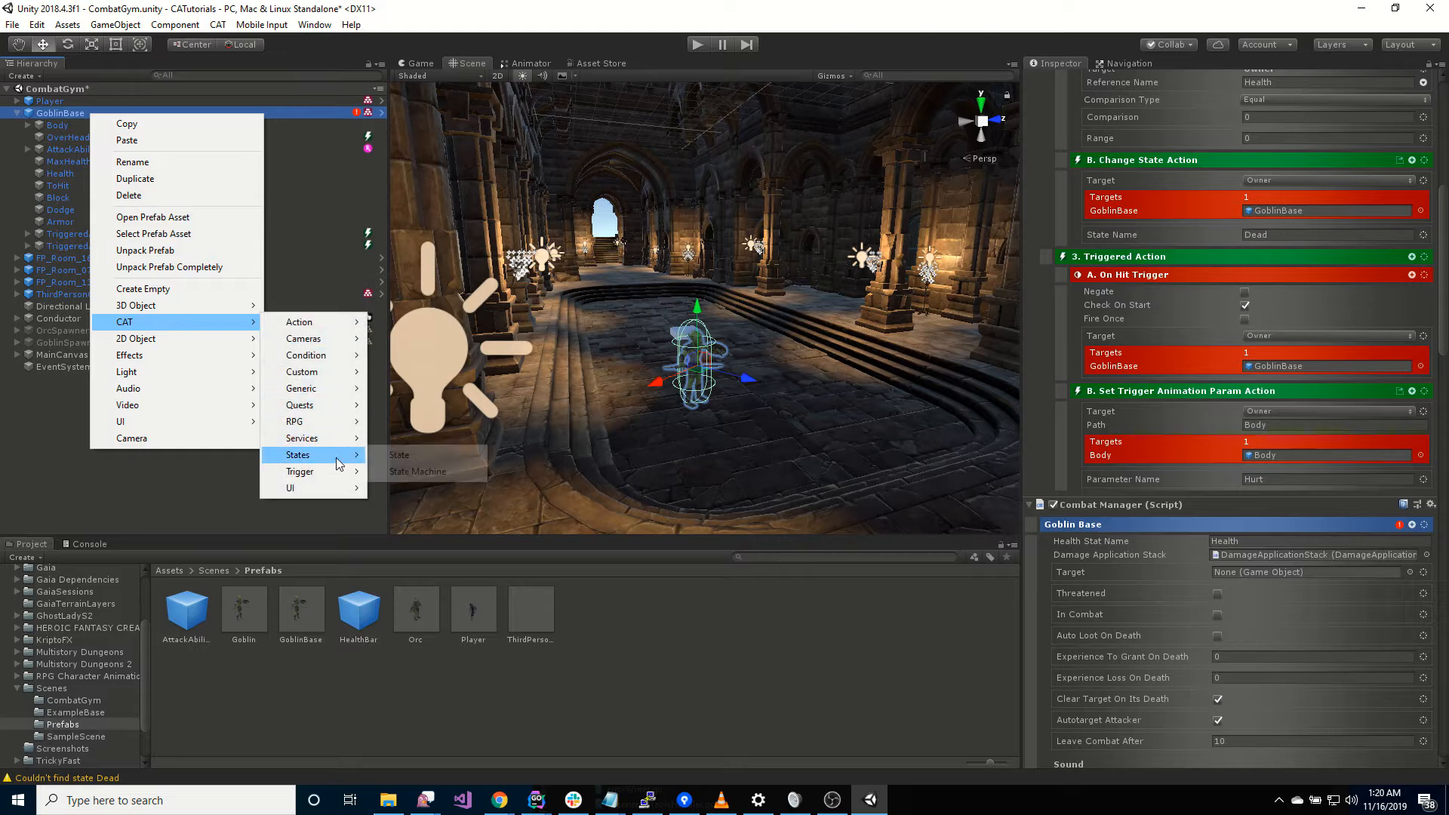
click(445, 456)
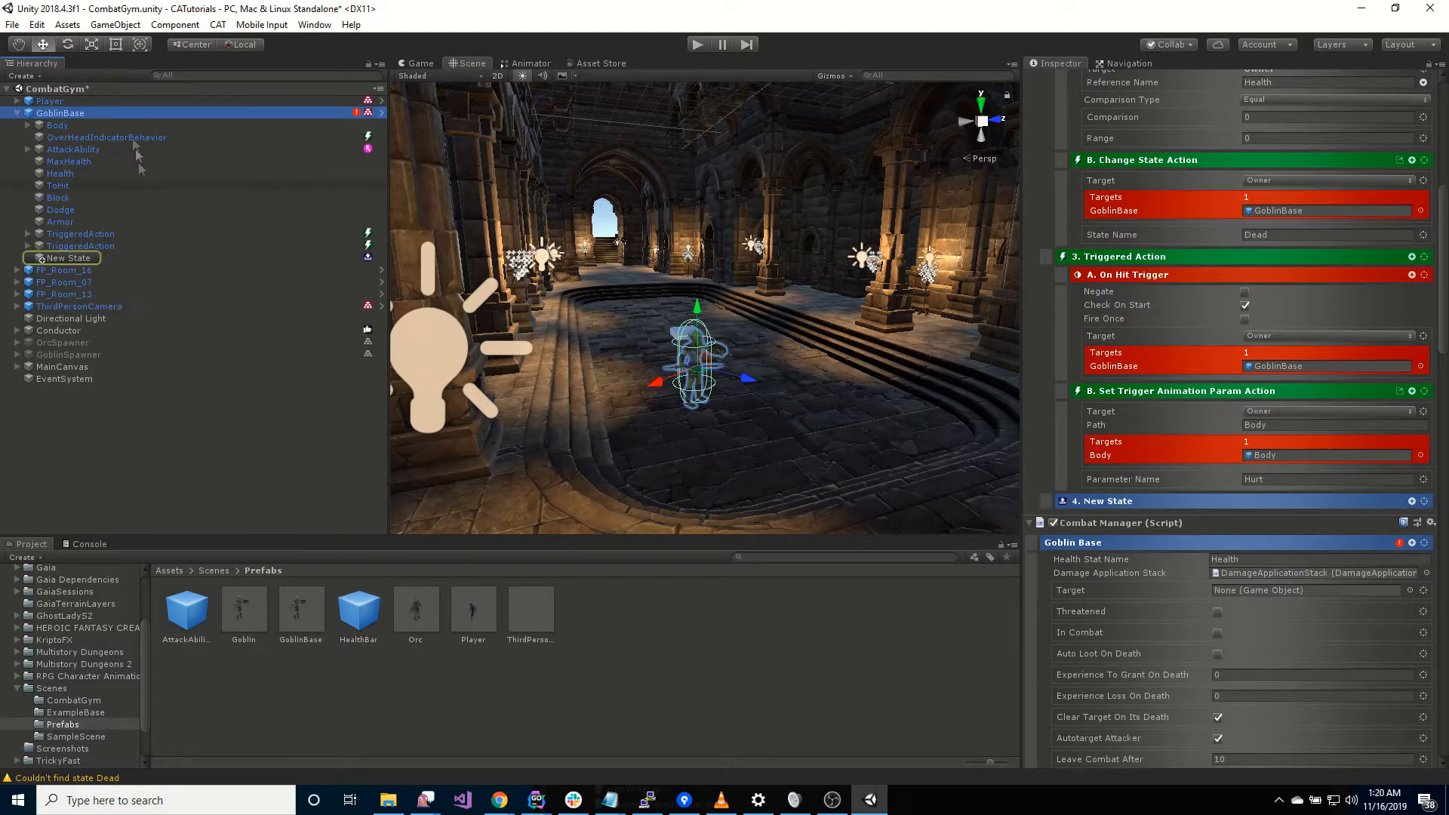
click(74, 258)
key(F2)
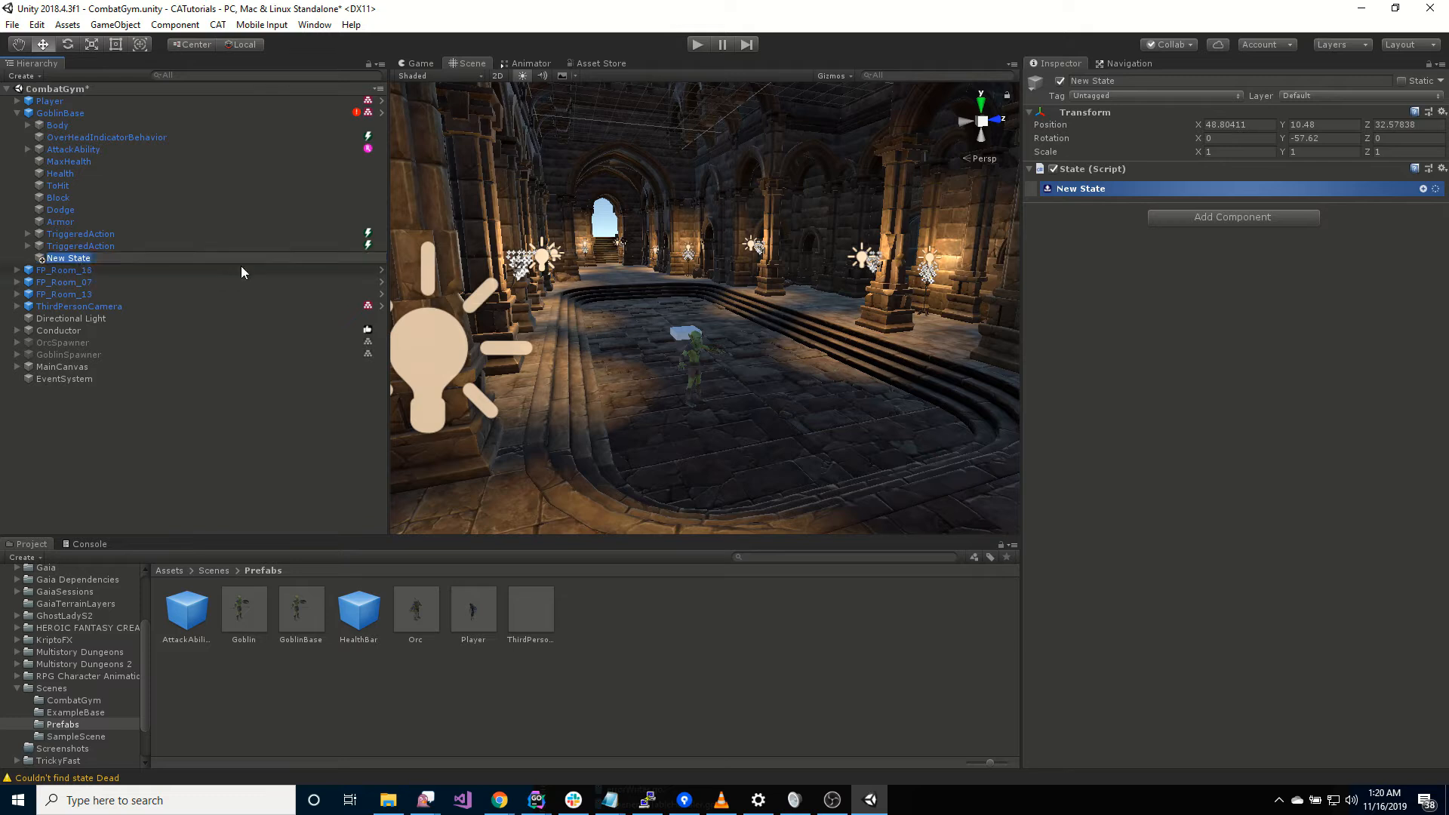
text(Attack)
key(Return)
Duplicate the Attack state and rename the copy Dead
key(ctrl+d)
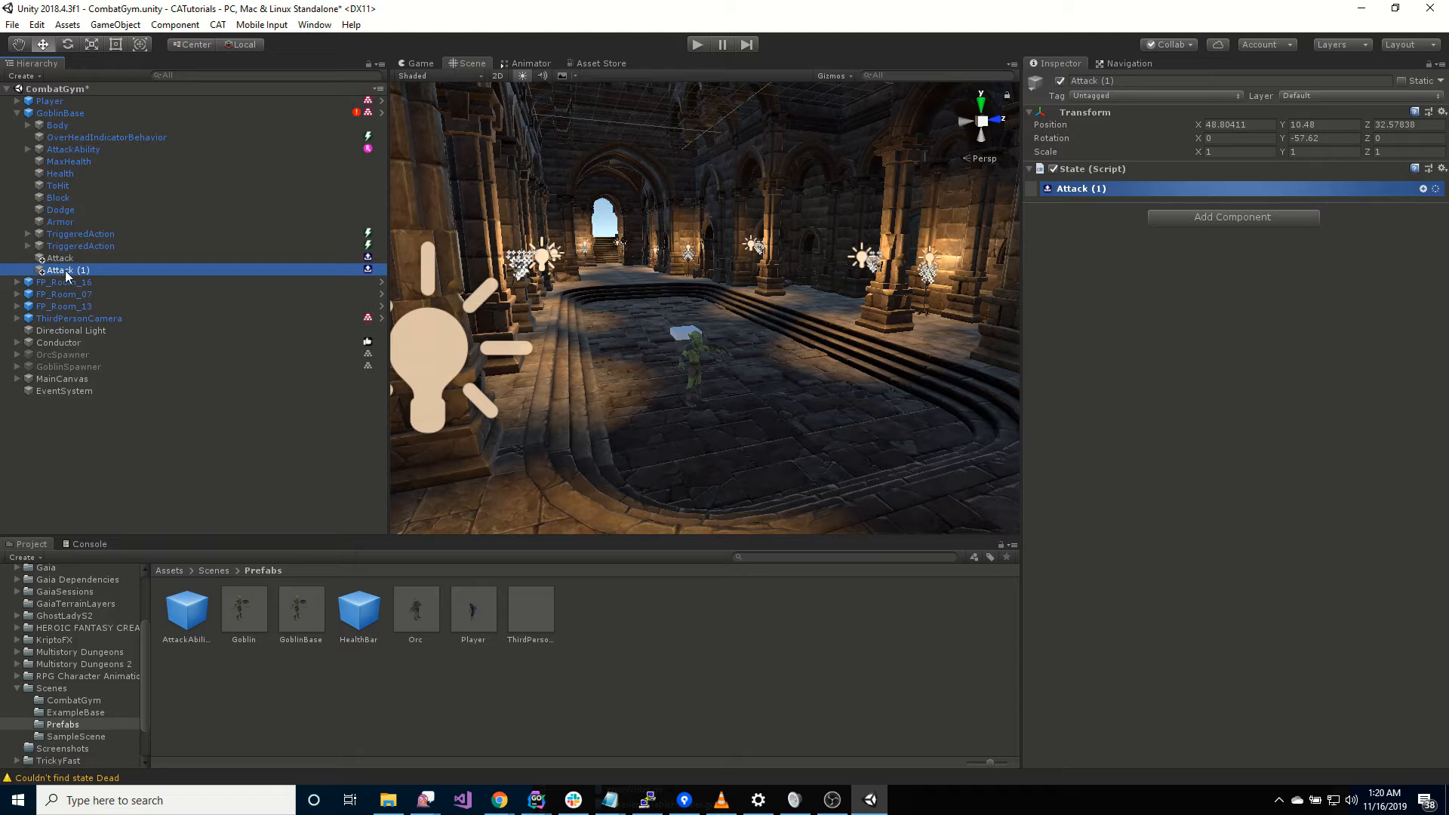
click(65, 270)
text(Dead)
key(Return)
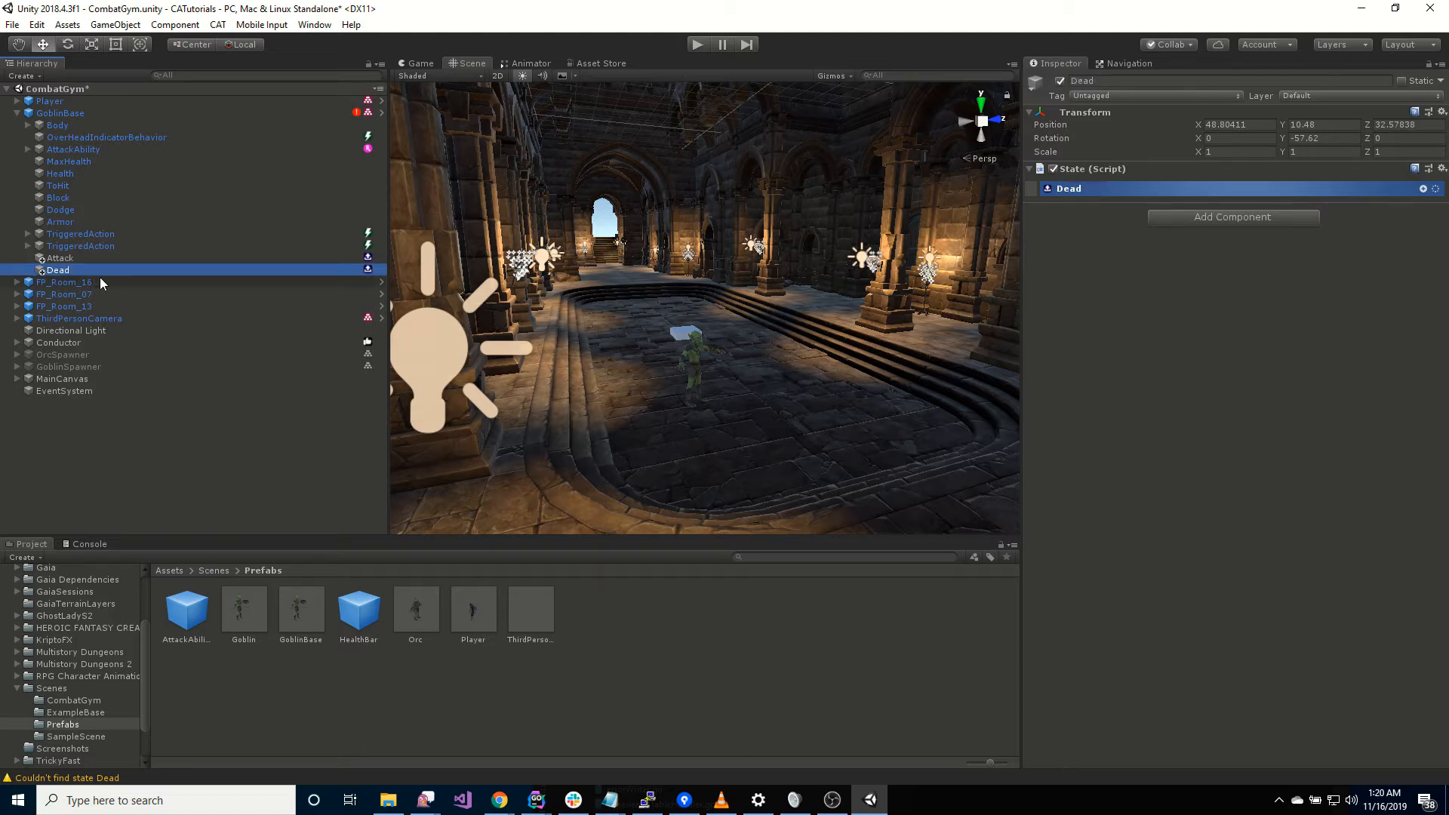
Add an Attack Behavior action as a child of the Attack state
click(67, 257)
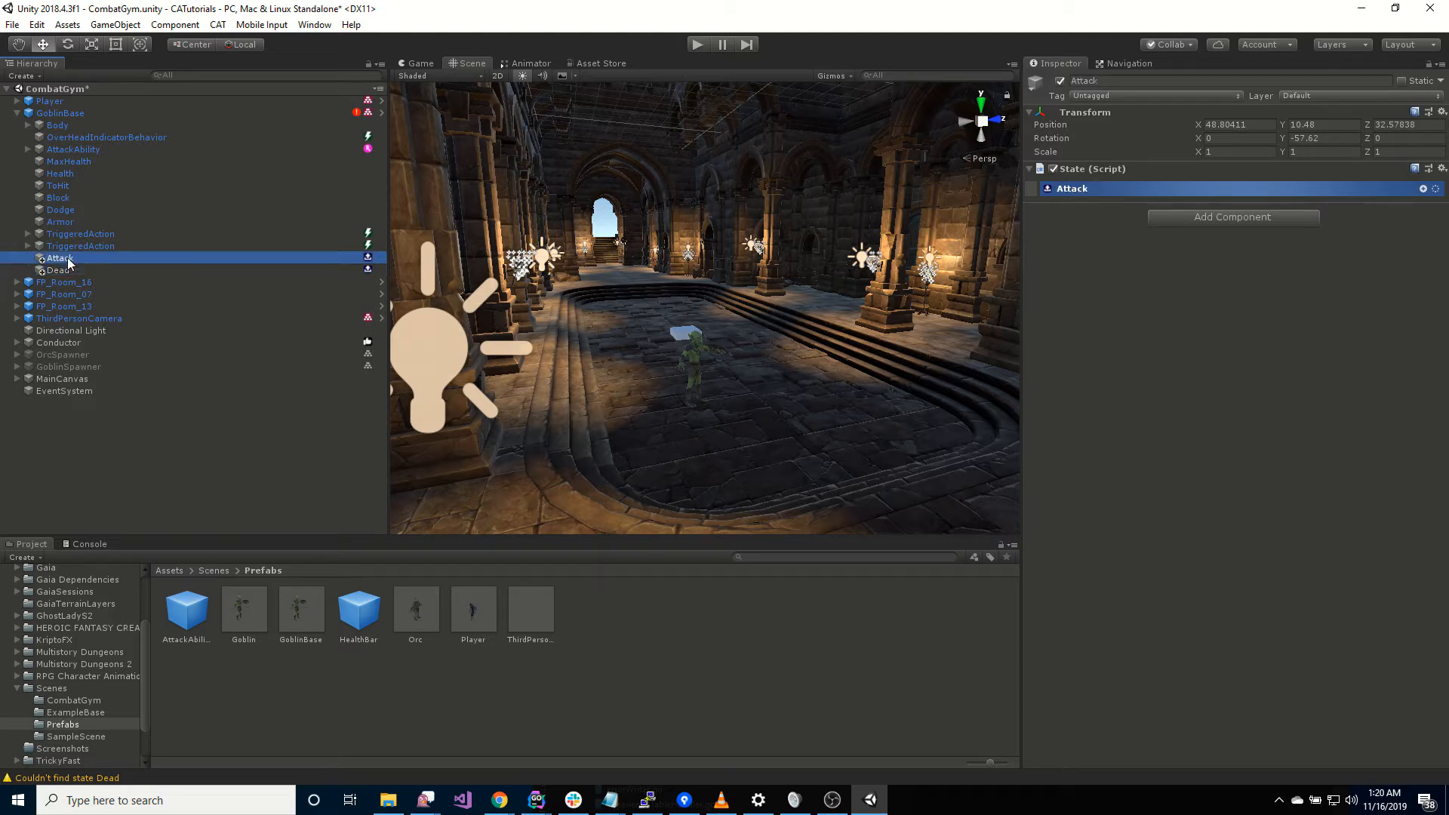
click(1152, 195)
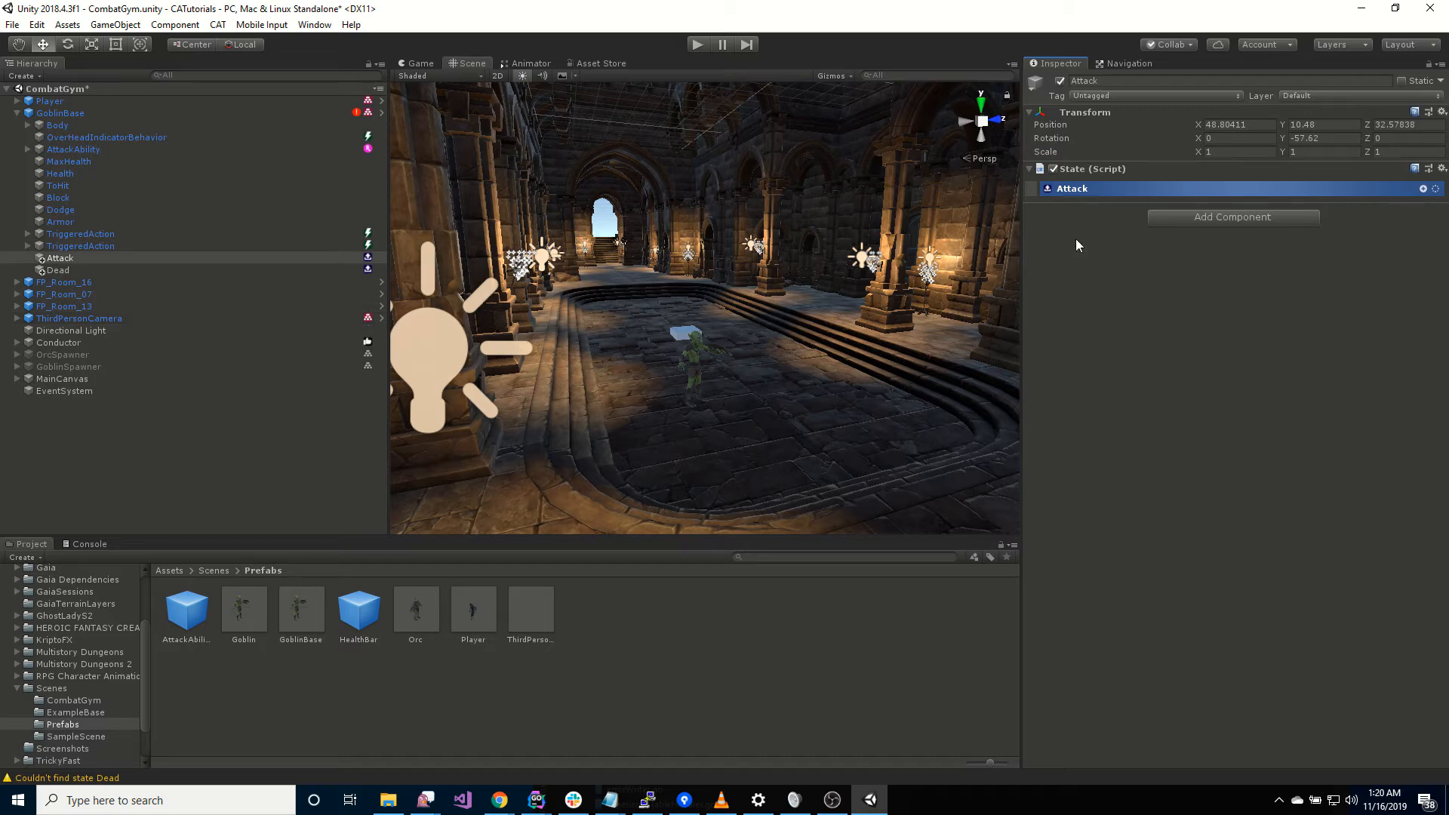
click(1422, 190)
text(attac)
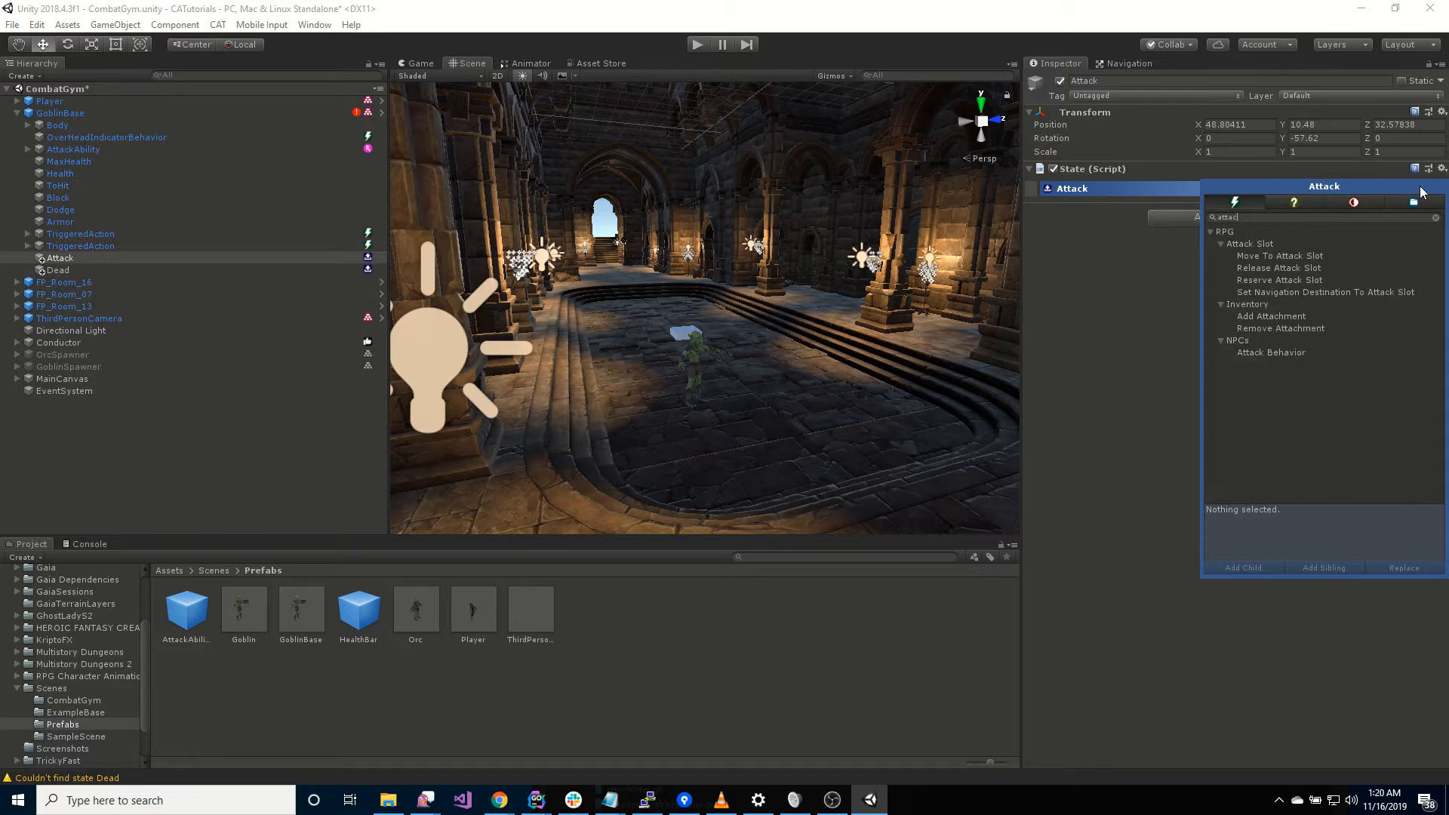
double_click(1260, 351)
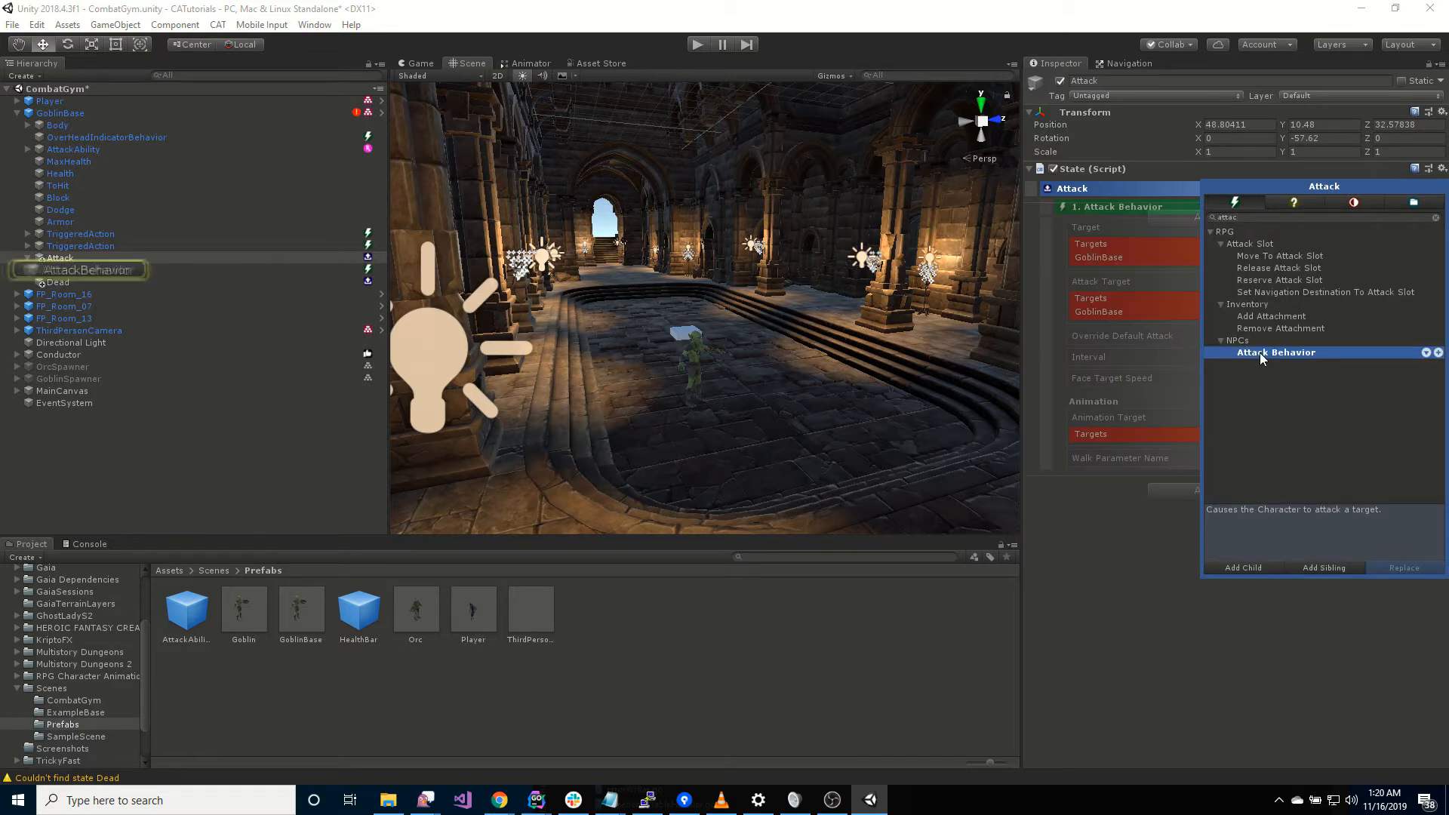
click(1073, 648)
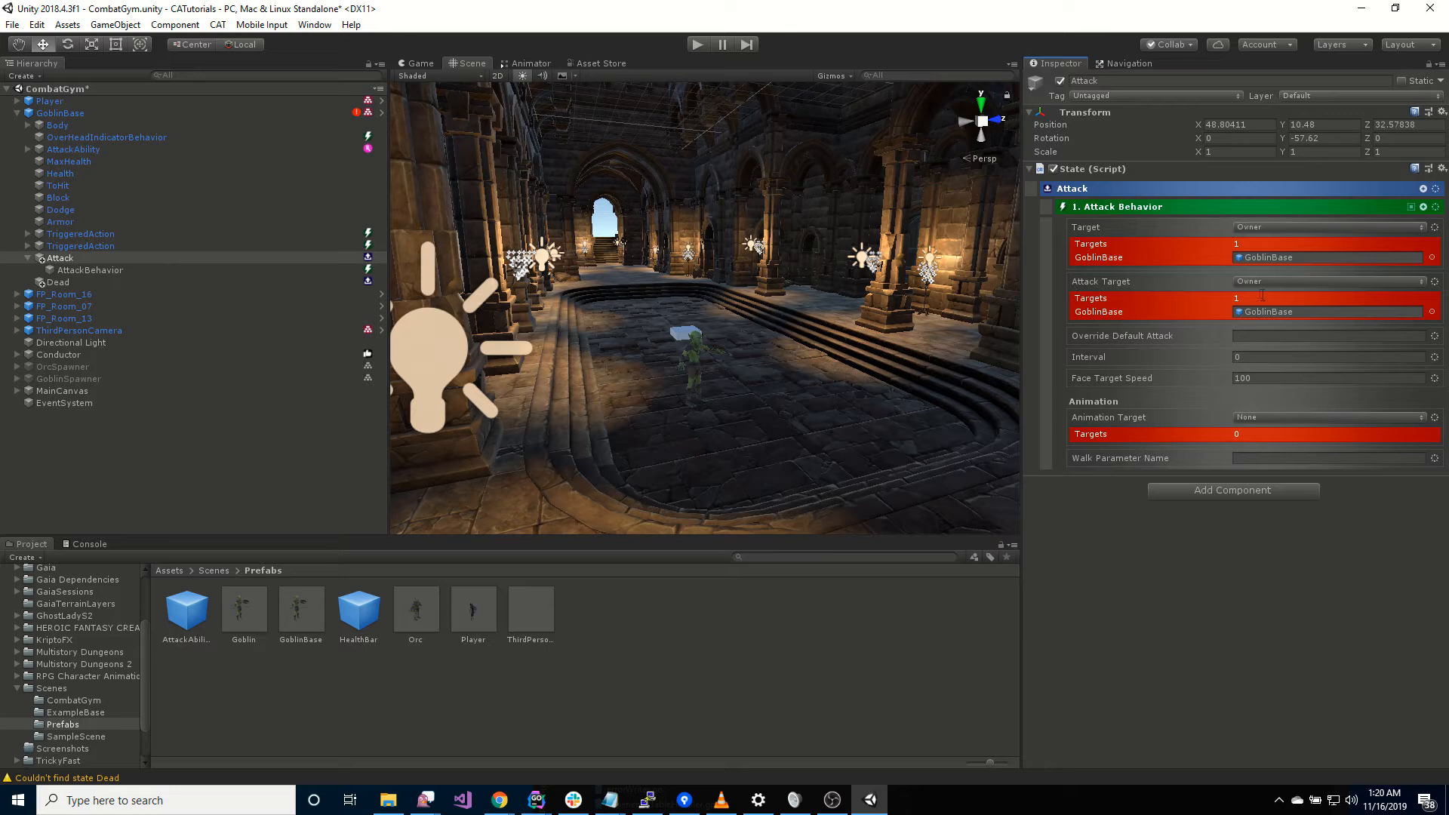
Configure the Attack Behavior with Player as attack target, an interval of 2 and a face target speed of 200
click(1284, 279)
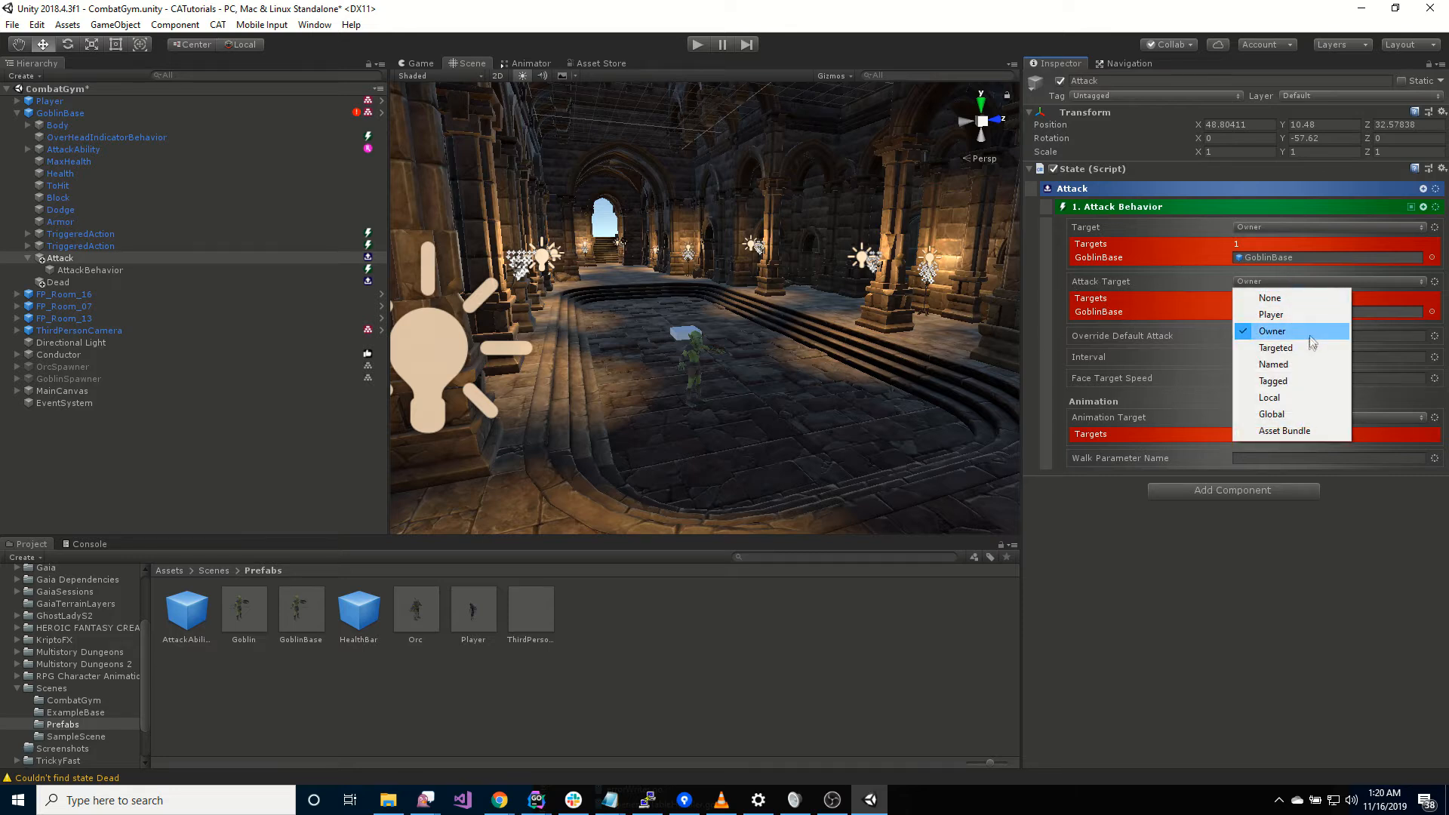
click(1289, 313)
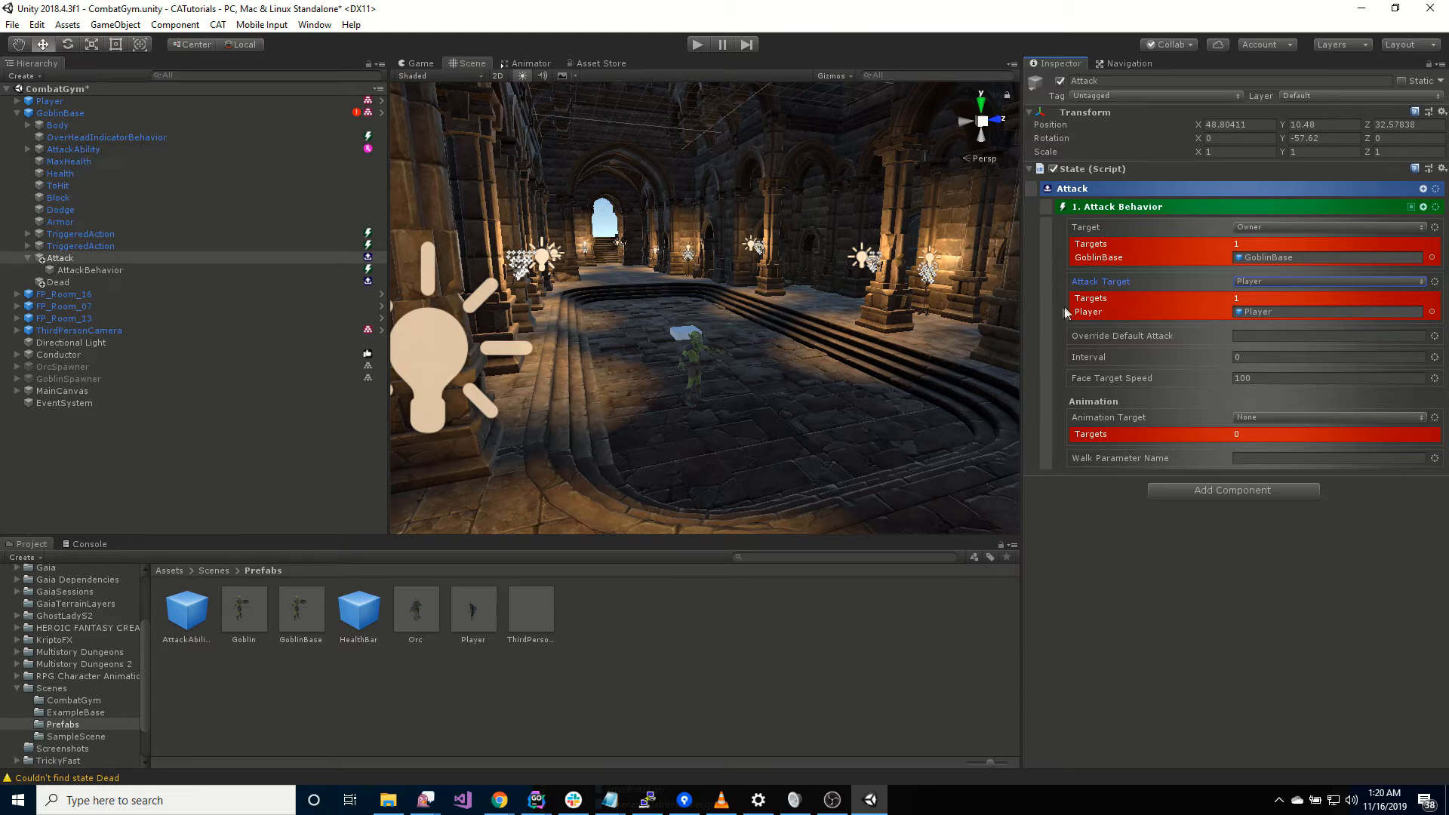
click(1251, 358)
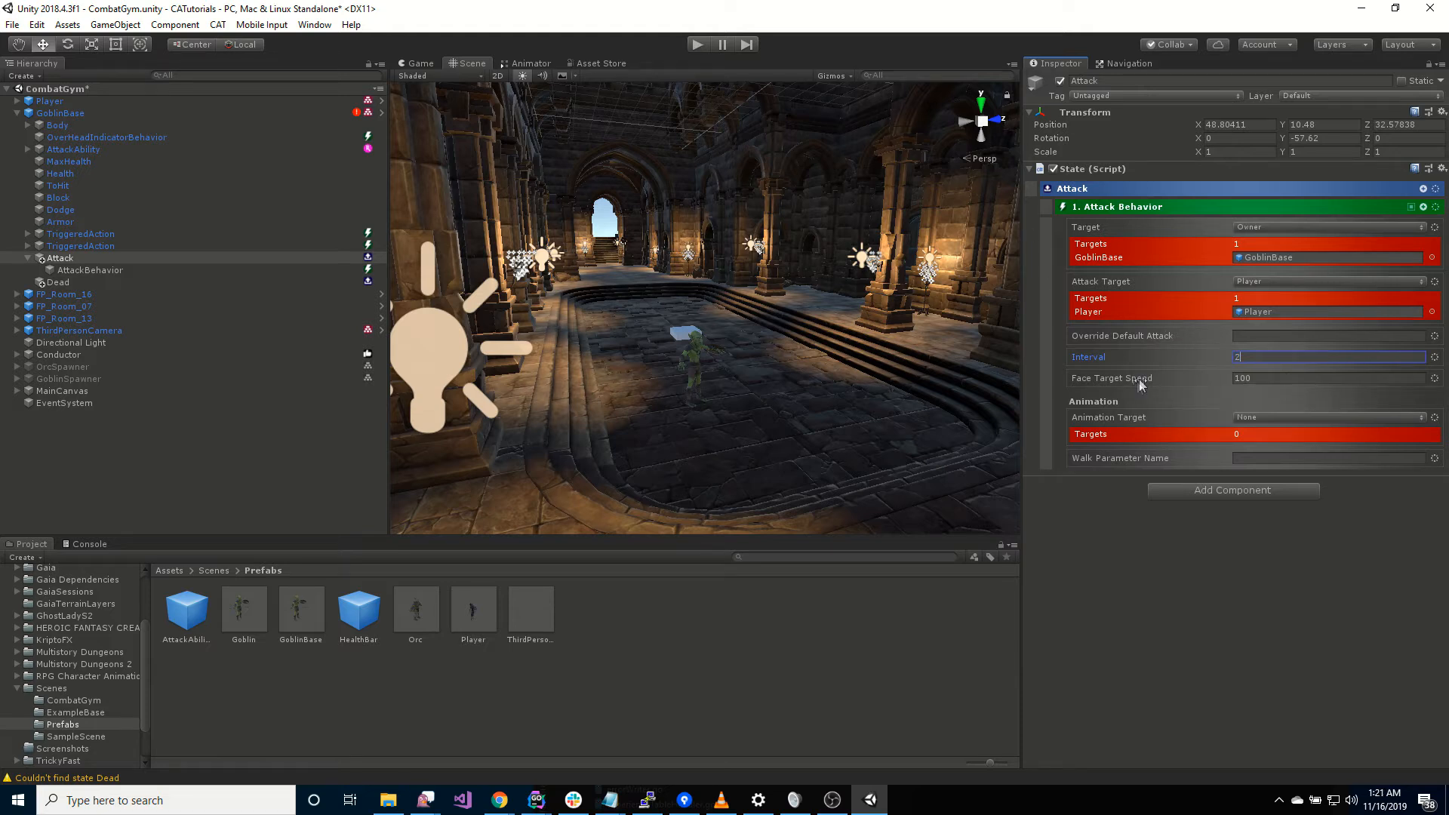
click(1272, 377)
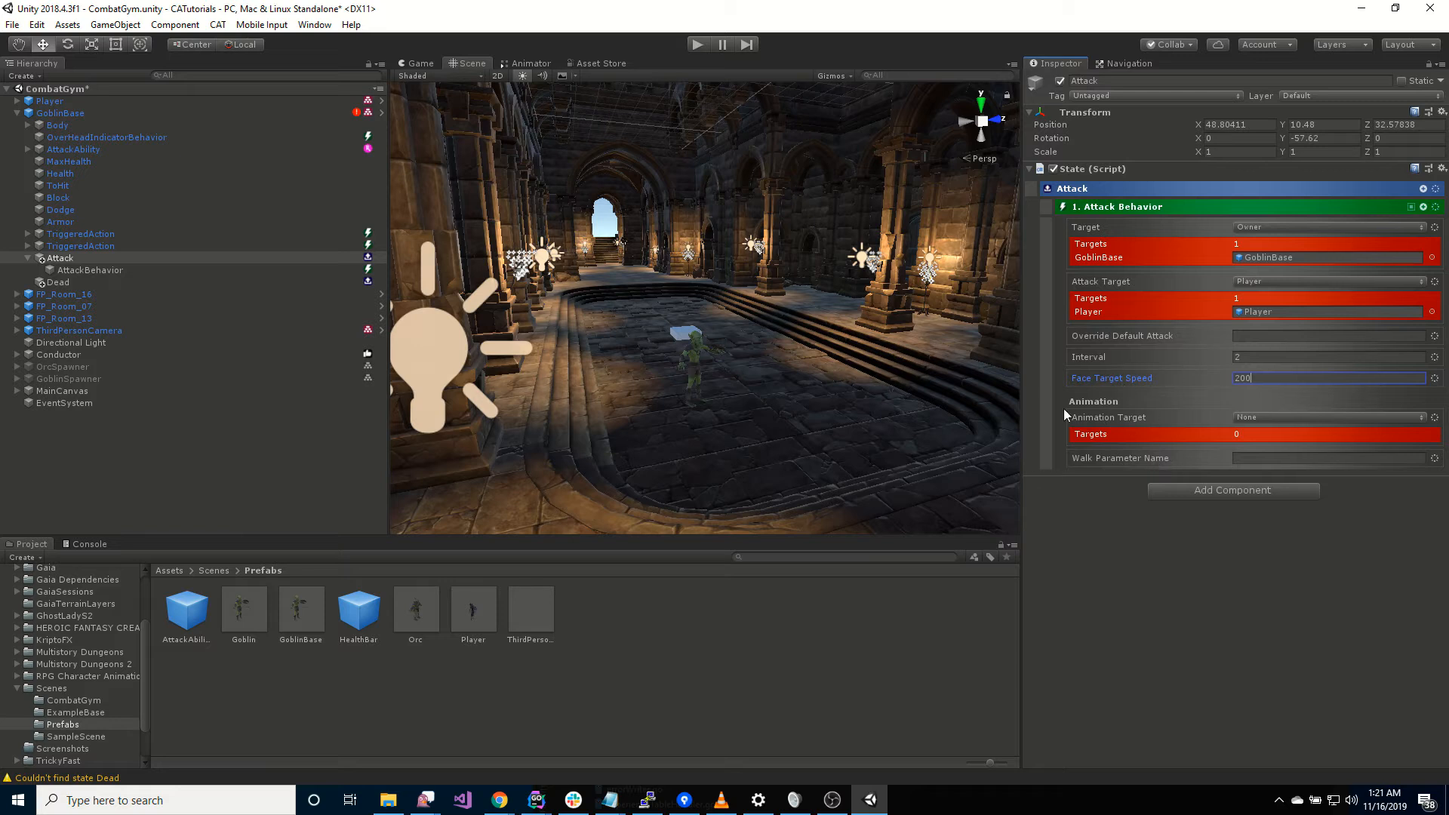
Set the Attack Behavior's animation target to Owner and enable its path option with the path Body
click(1275, 418)
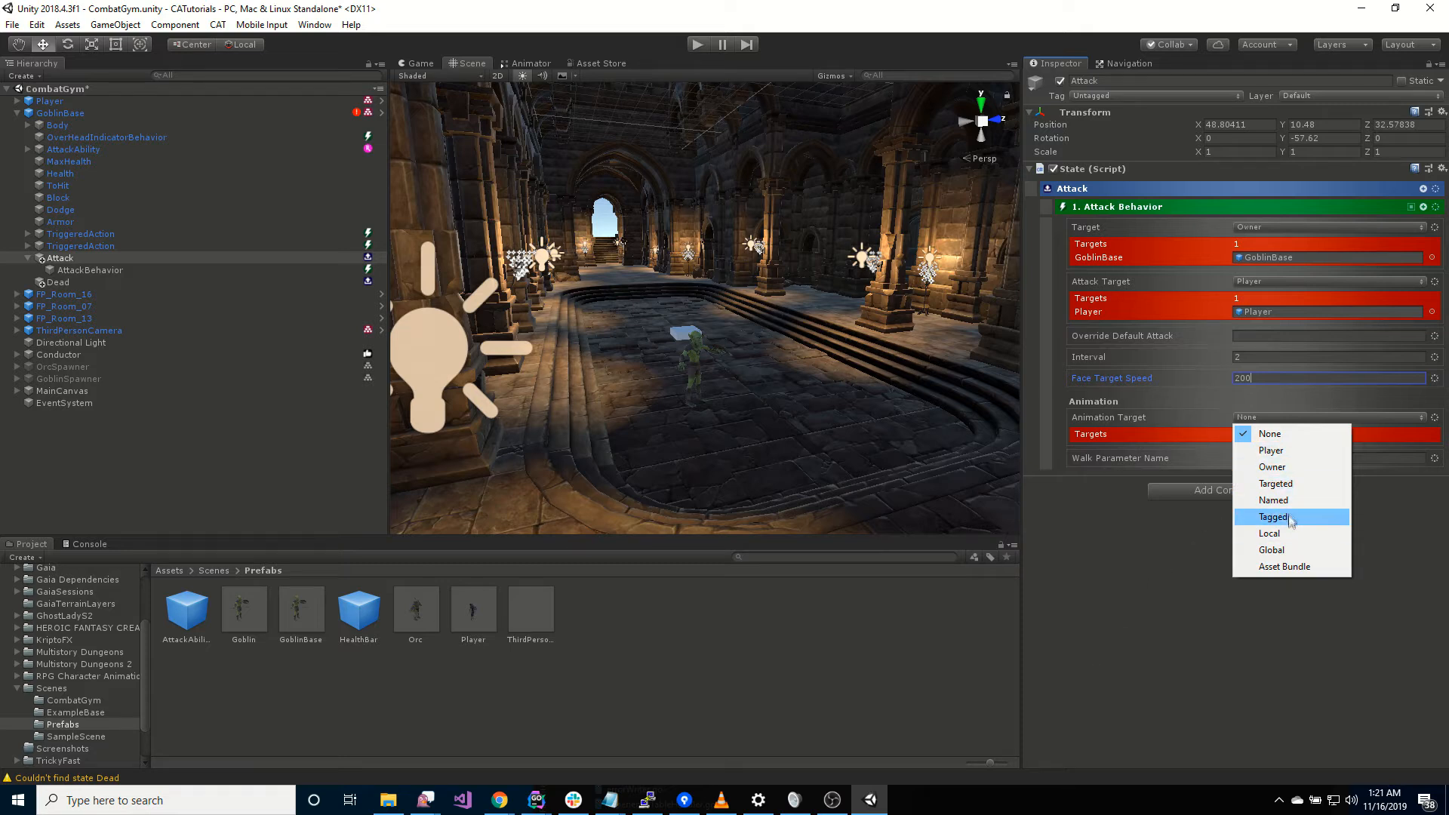
click(1292, 467)
click(1434, 418)
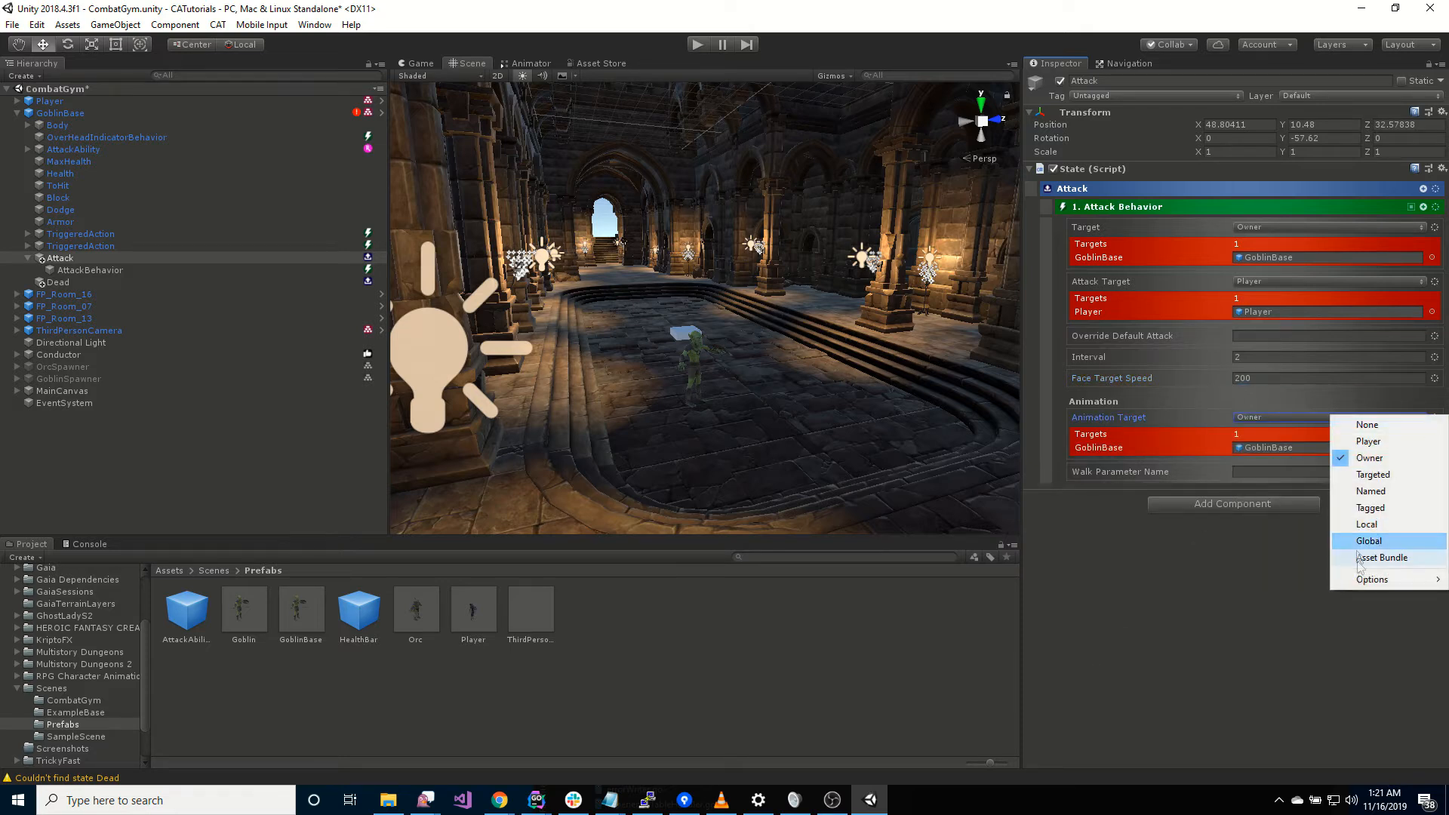
mouse_move(1359, 582)
click(1265, 580)
click(1290, 431)
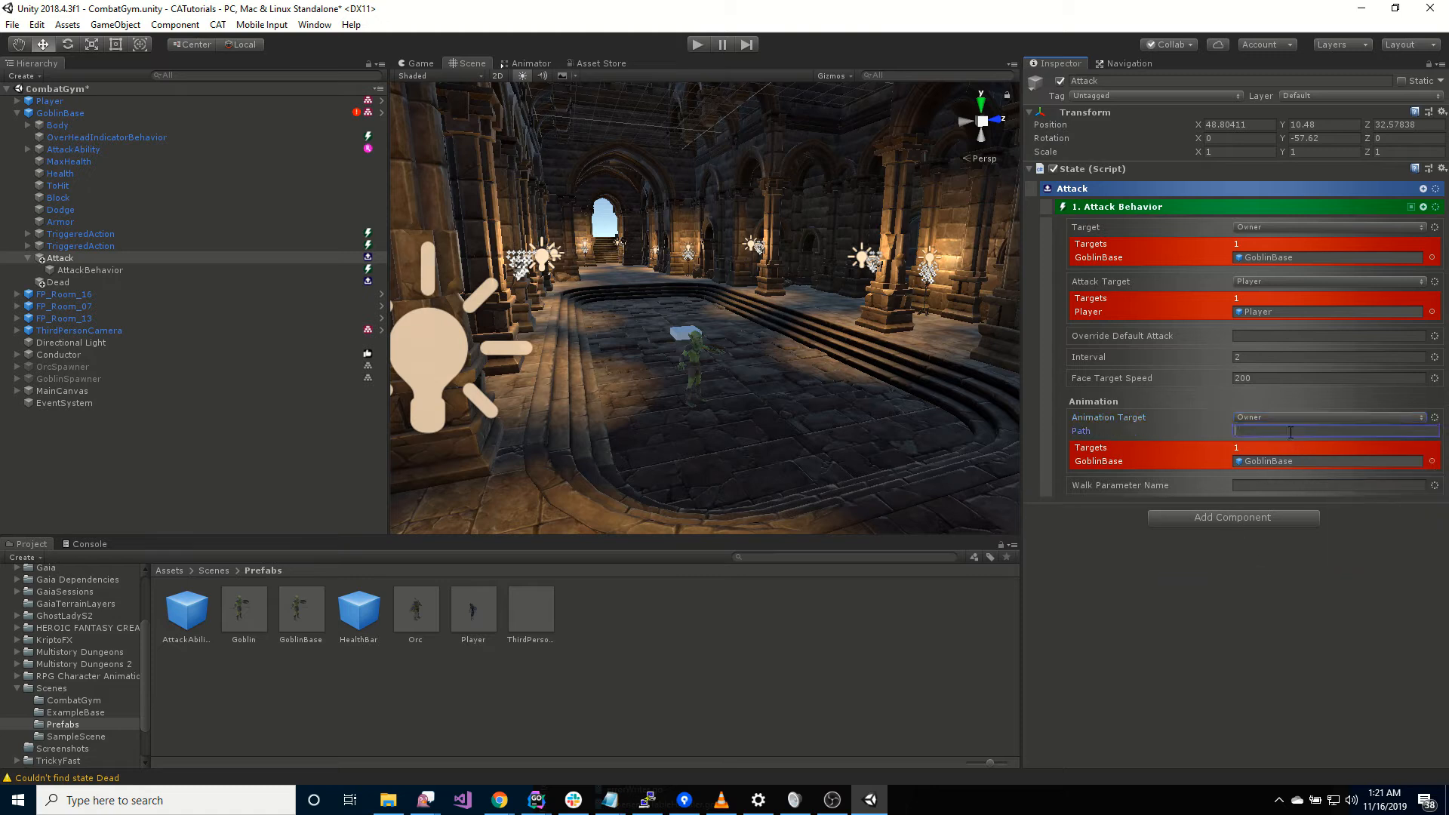
text(Body)
Look up the Body animator's parameters and set the Attack Behavior's walk parameter name to Velocity Z
click(57, 125)
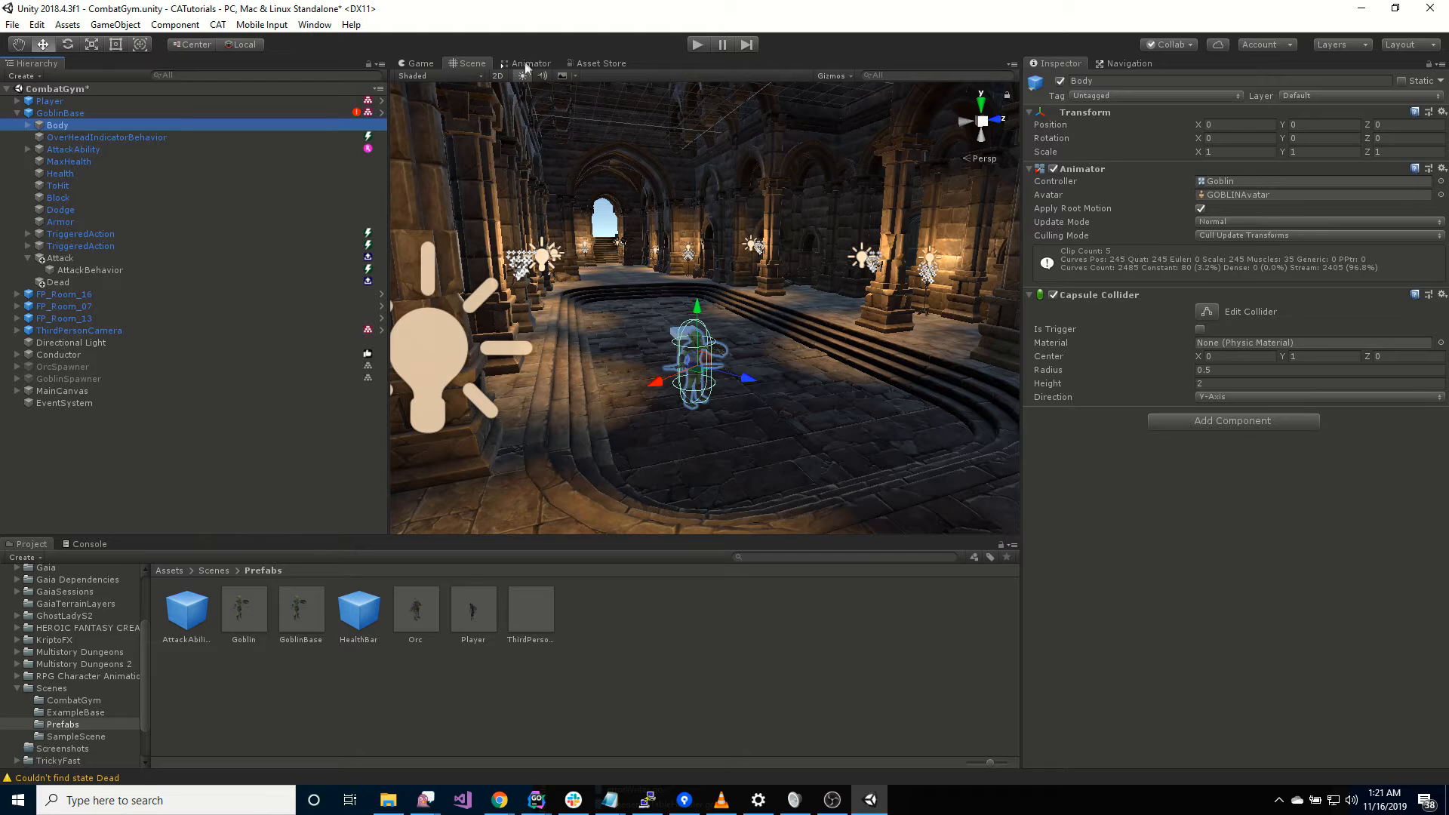
click(526, 65)
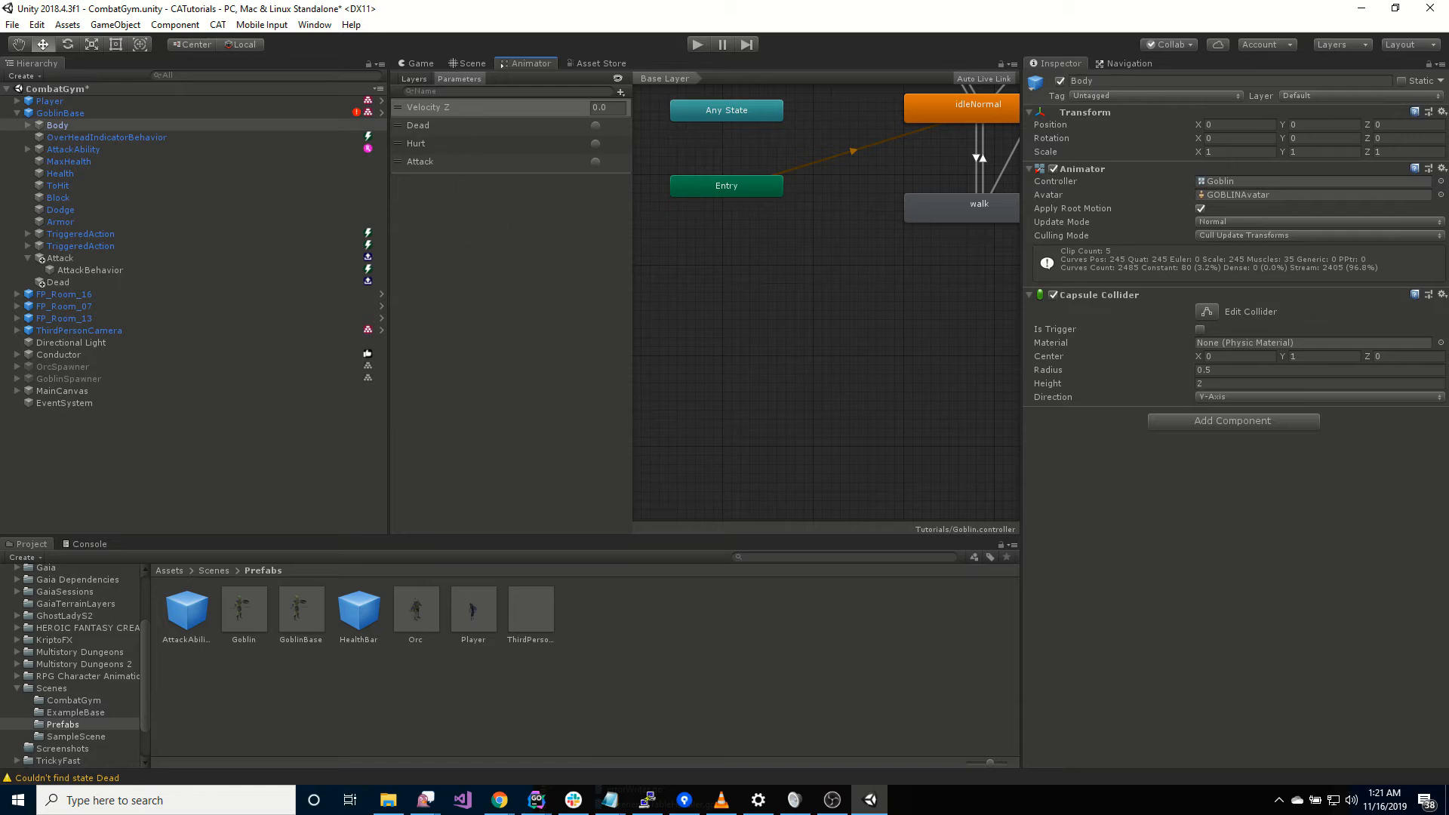
click(100, 271)
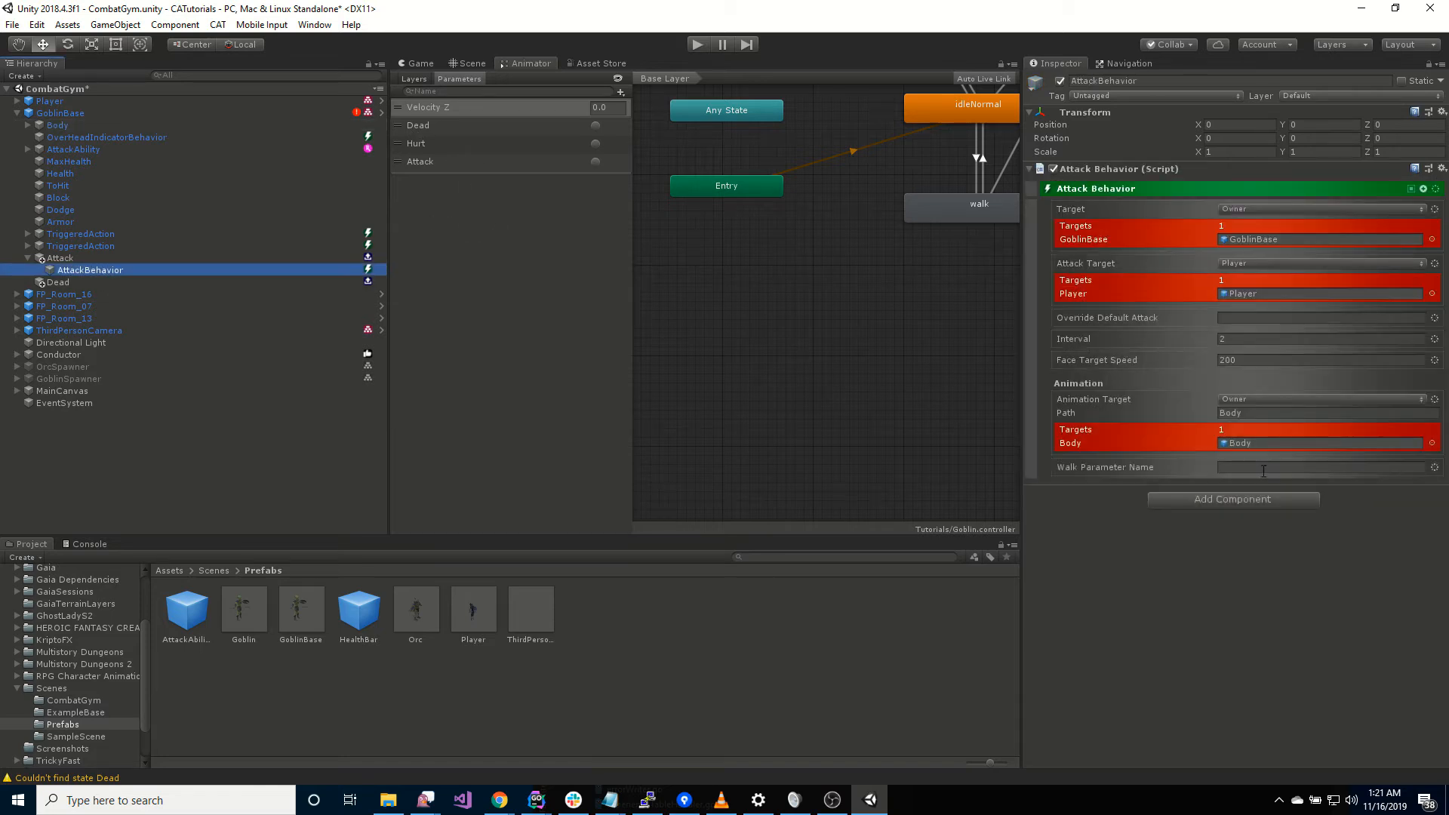
click(1261, 467)
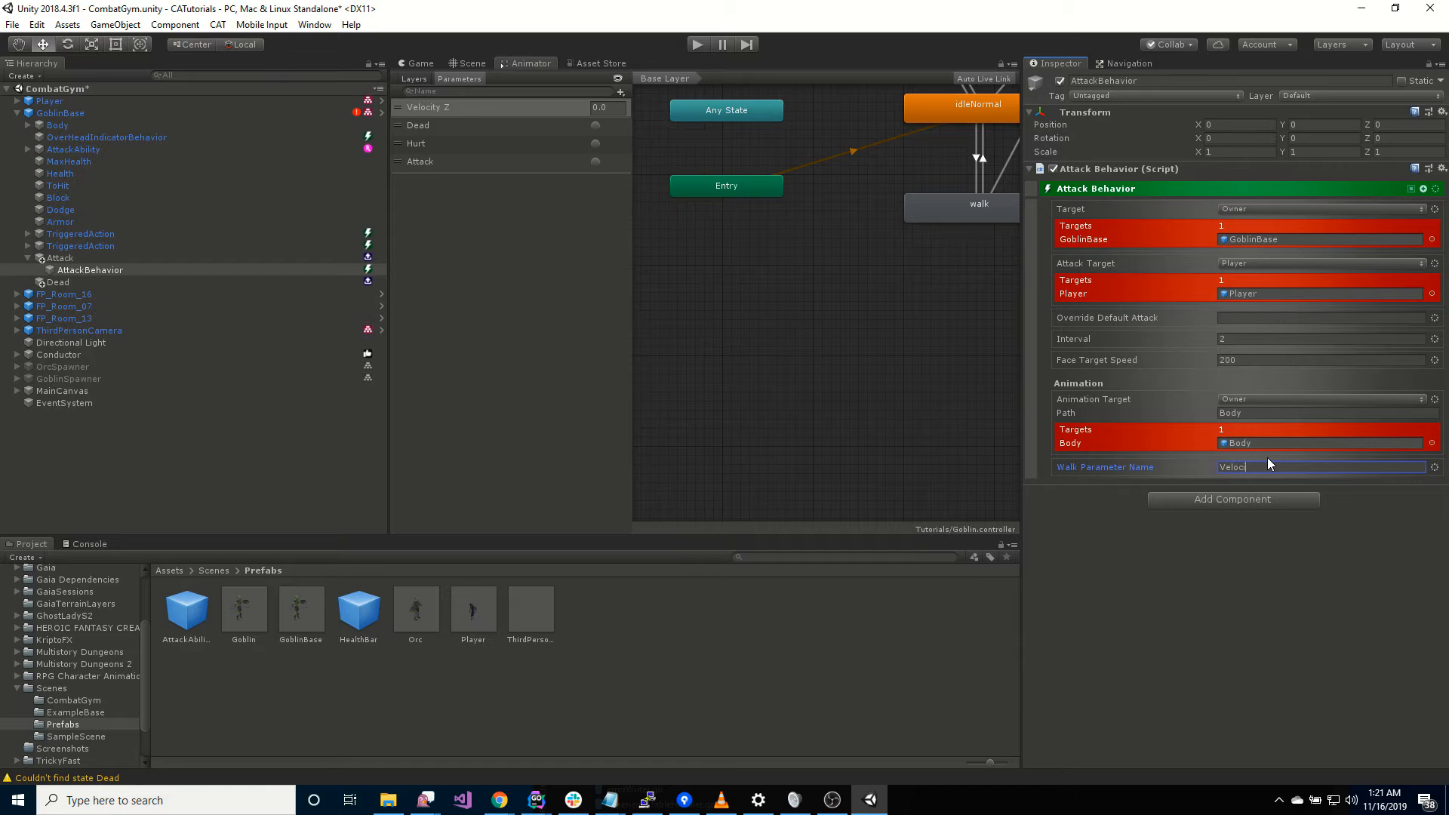
key(Return)
Add a Set Trigger Animation Param action to the Dead state
click(99, 285)
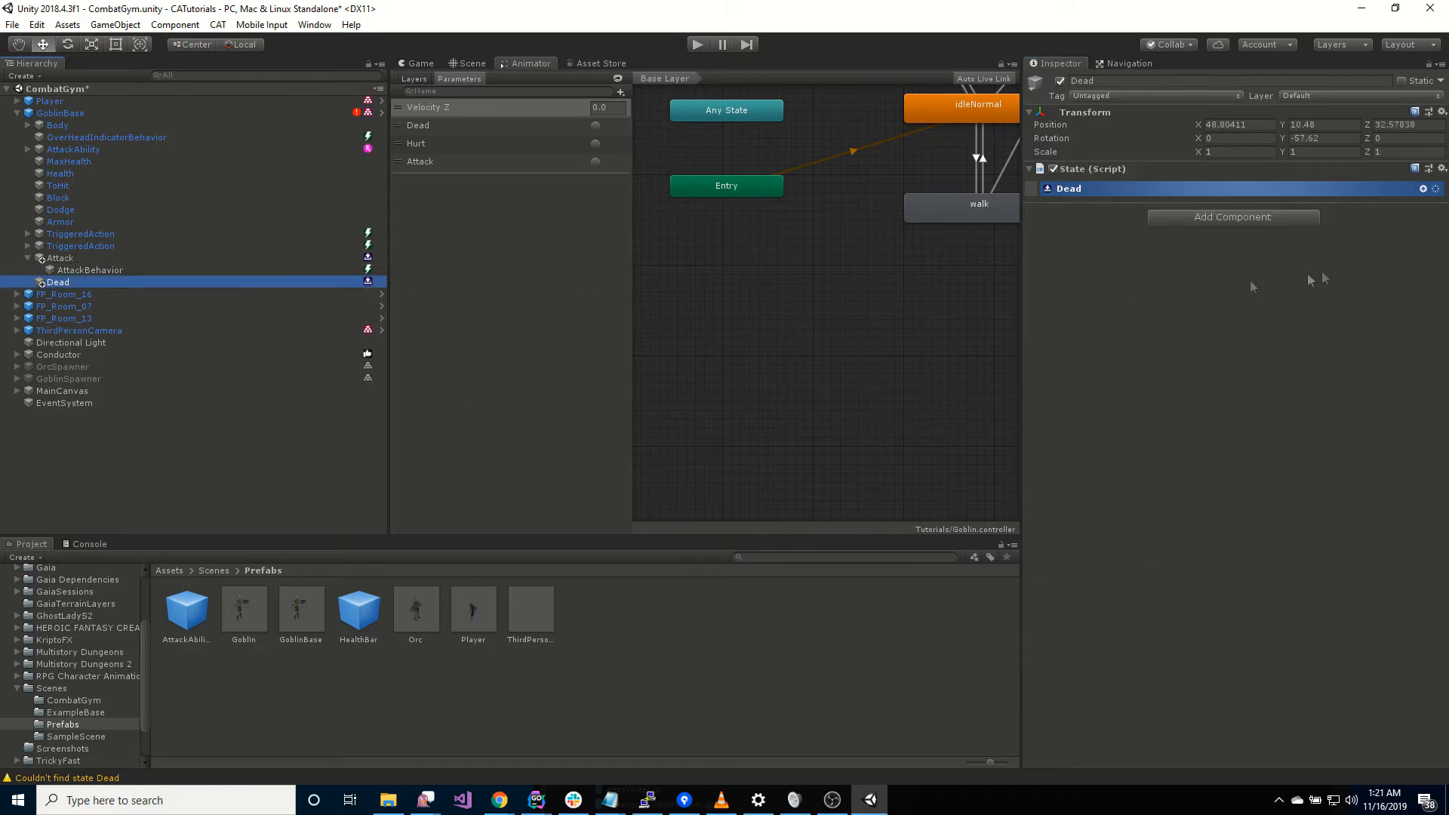
click(1422, 190)
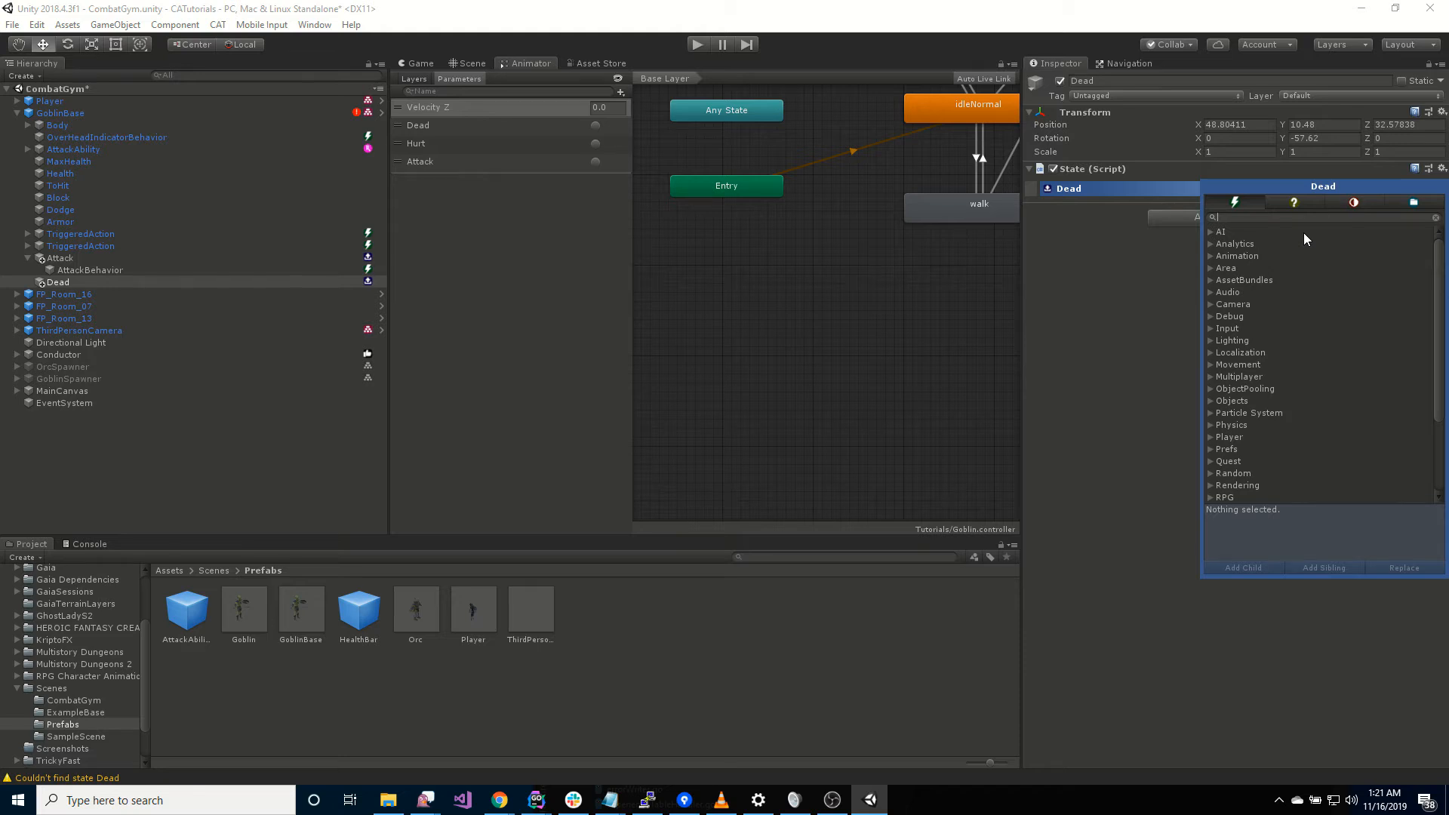
text(trig)
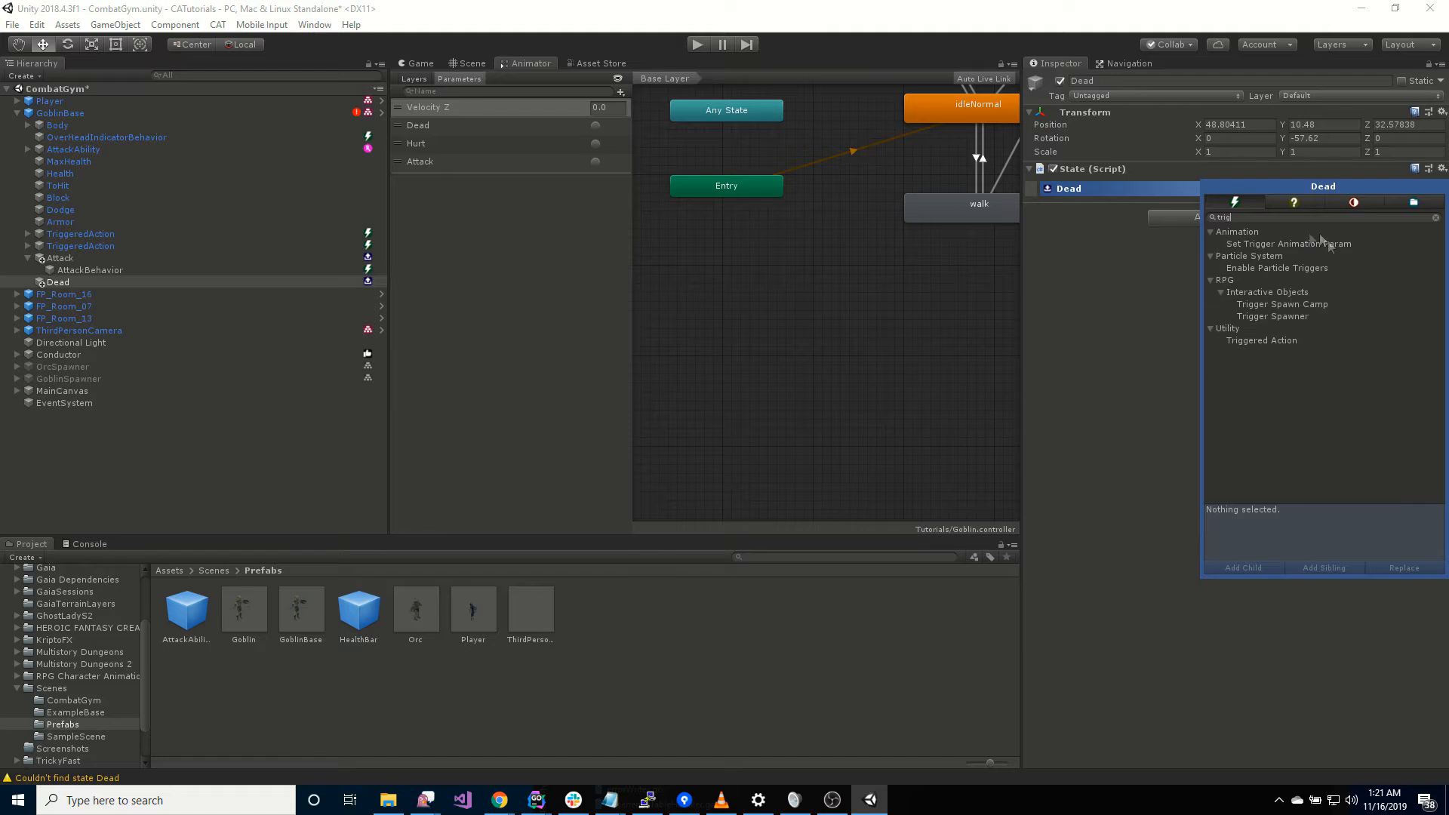
double_click(1311, 243)
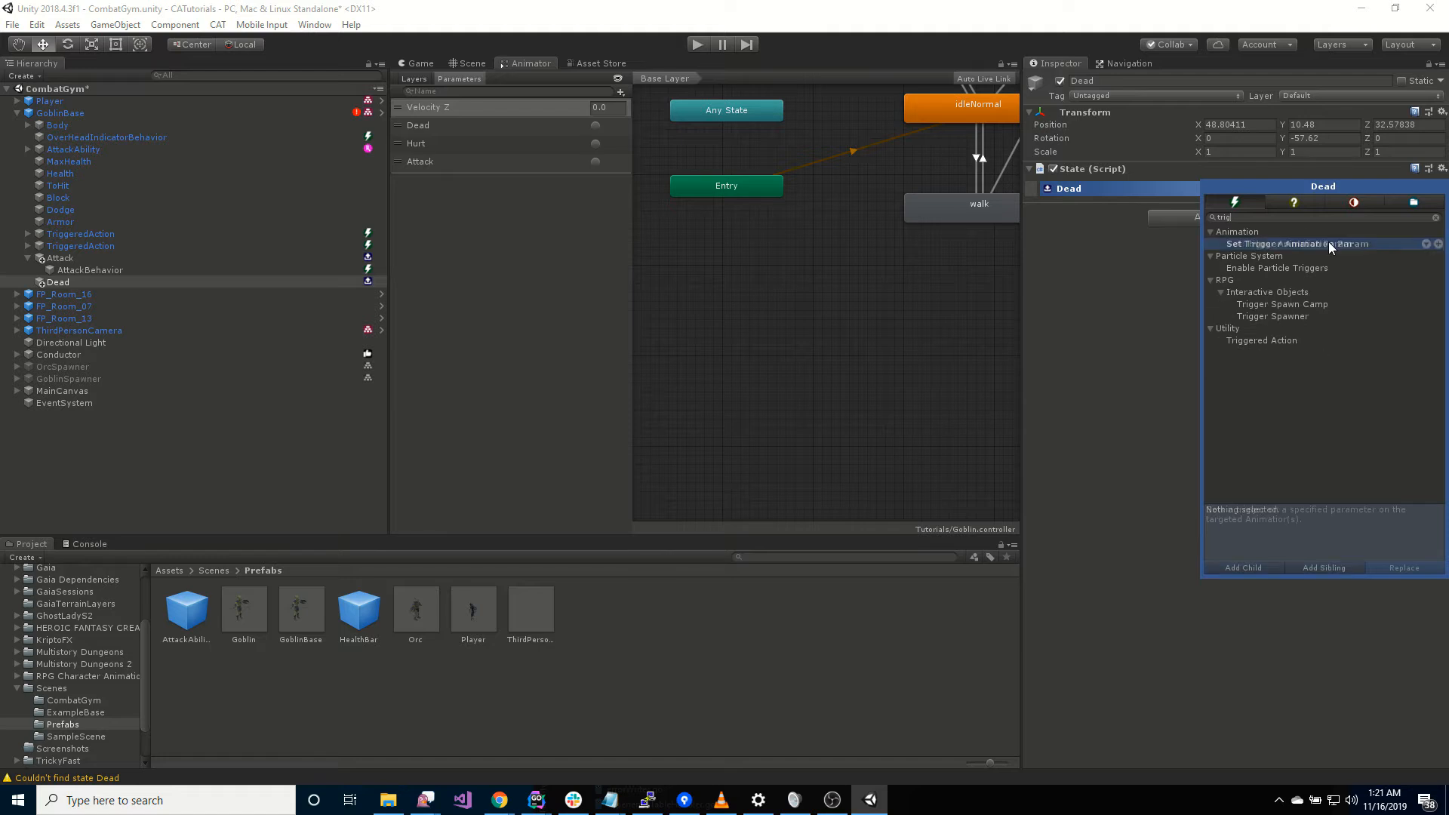
Enable the path option on the Dead state's animation trigger target and set the path to Body
click(1434, 228)
mouse_move(1381, 391)
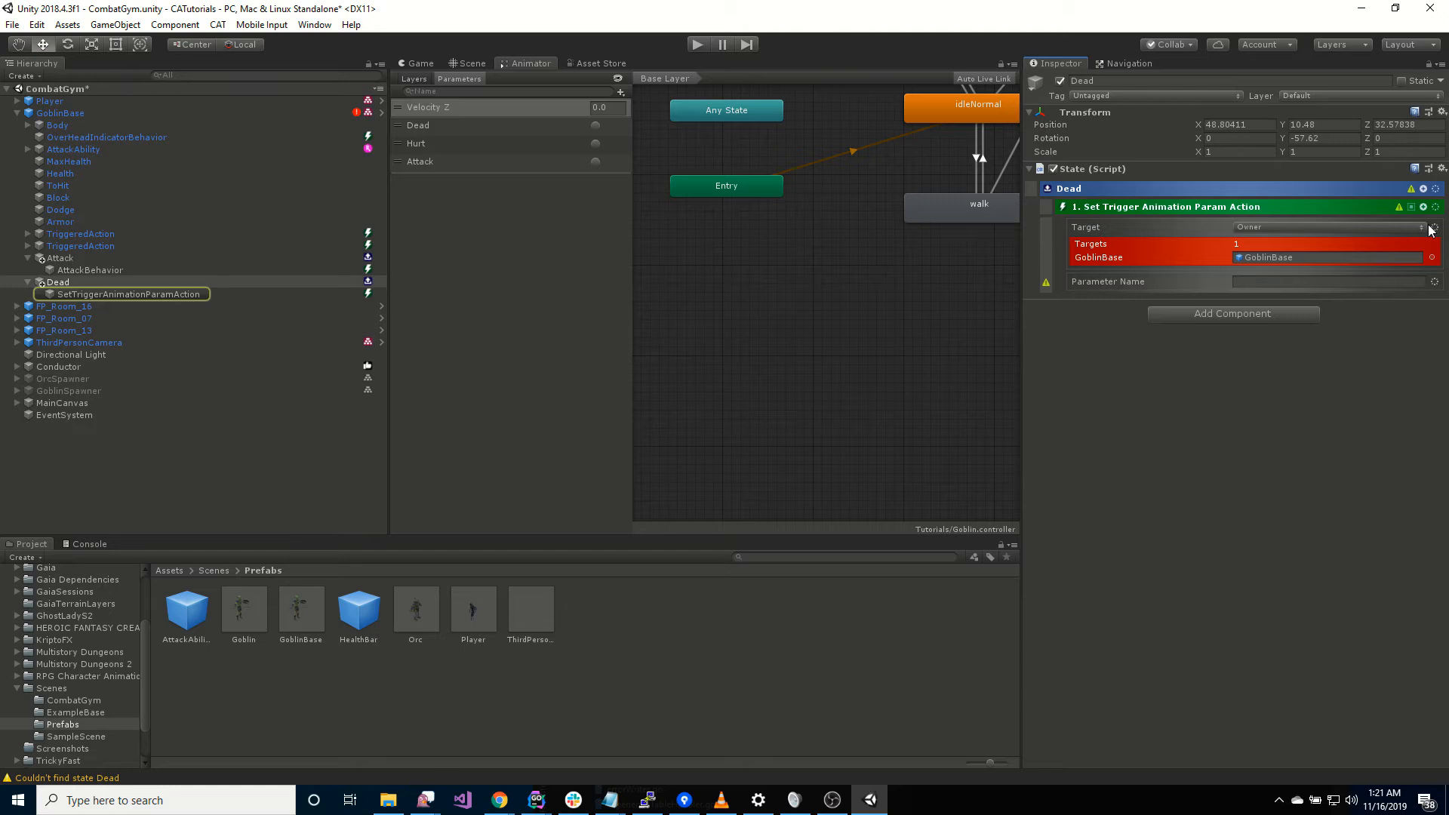
click(1430, 230)
mouse_move(1396, 394)
click(1270, 393)
click(1262, 239)
text(Body)
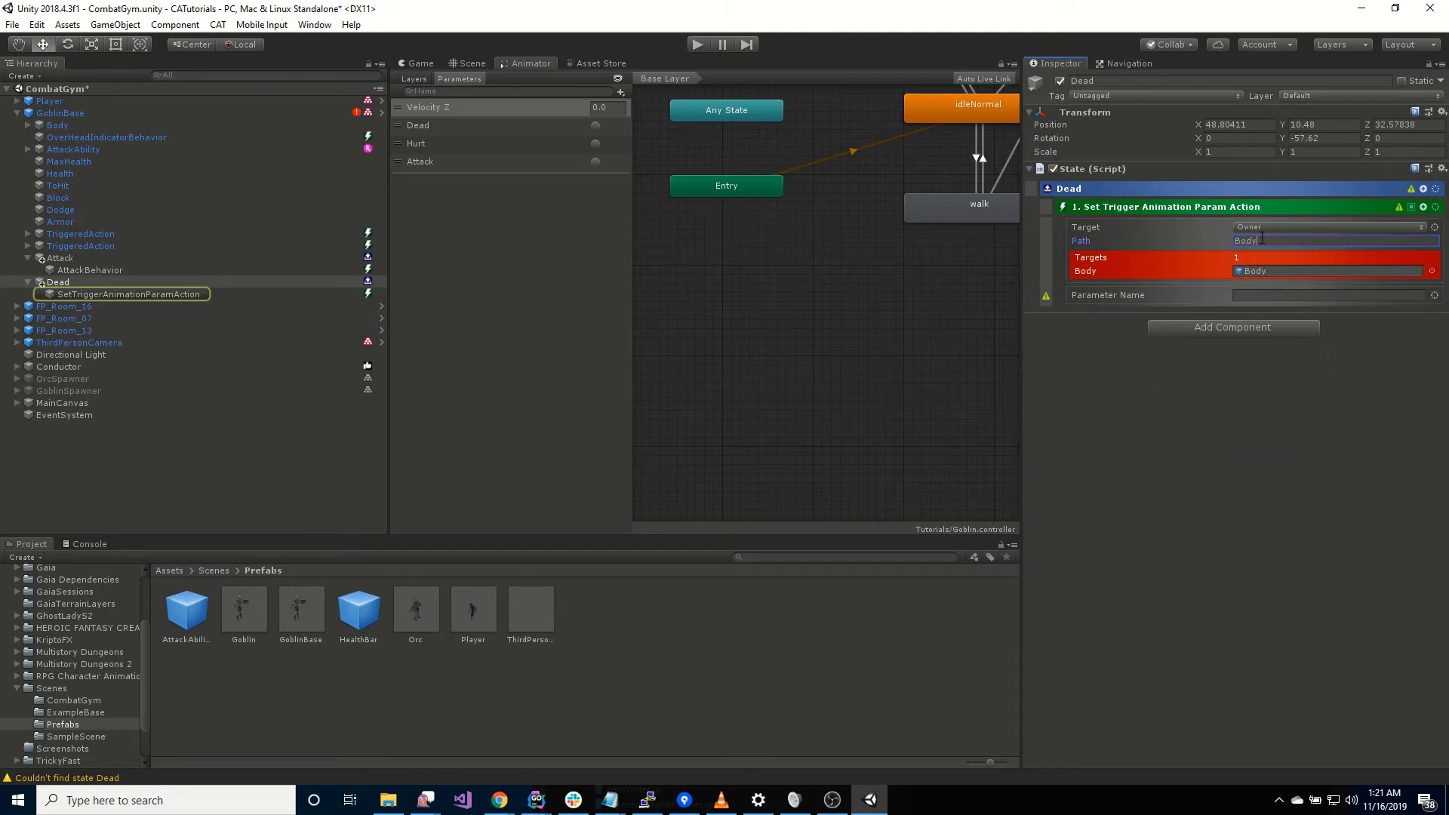
Set the parameter name of the Dead state's Set Trigger Animation Param action to Dead
click(1256, 295)
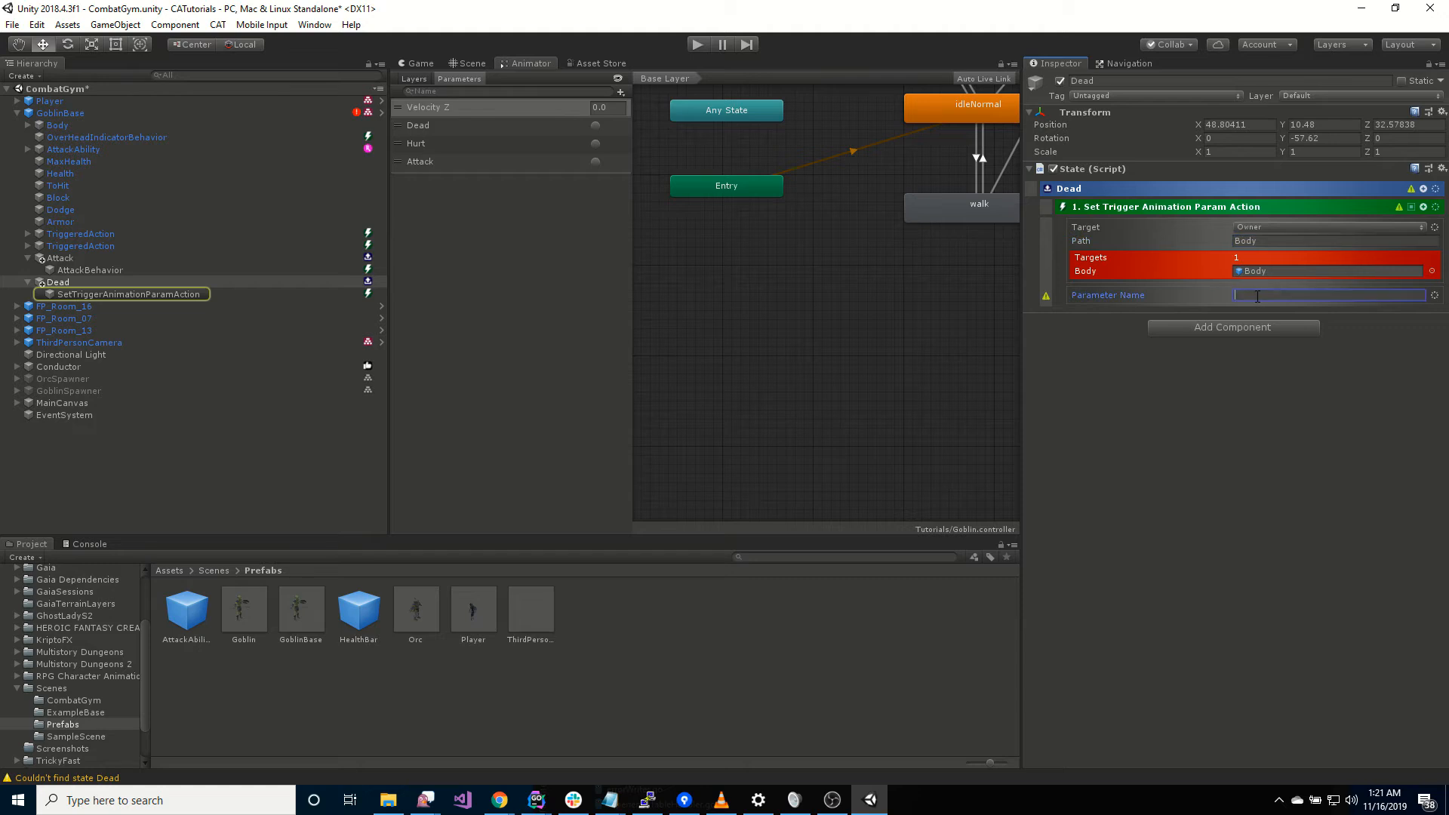
text(Dead)
key(Return)
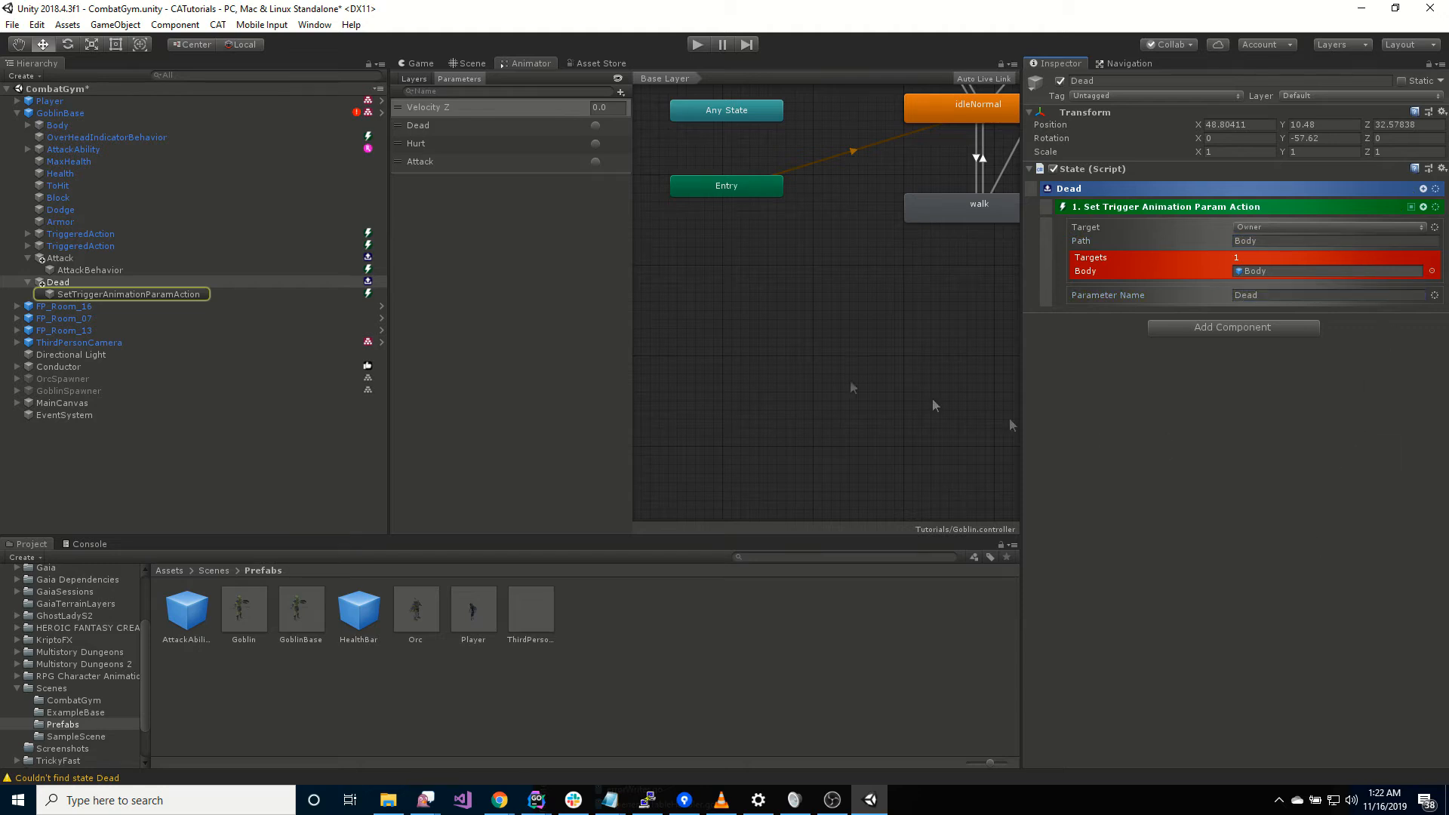
Return to the Scene view and set the GoblinBase state machine's initial state to Attack
click(471, 64)
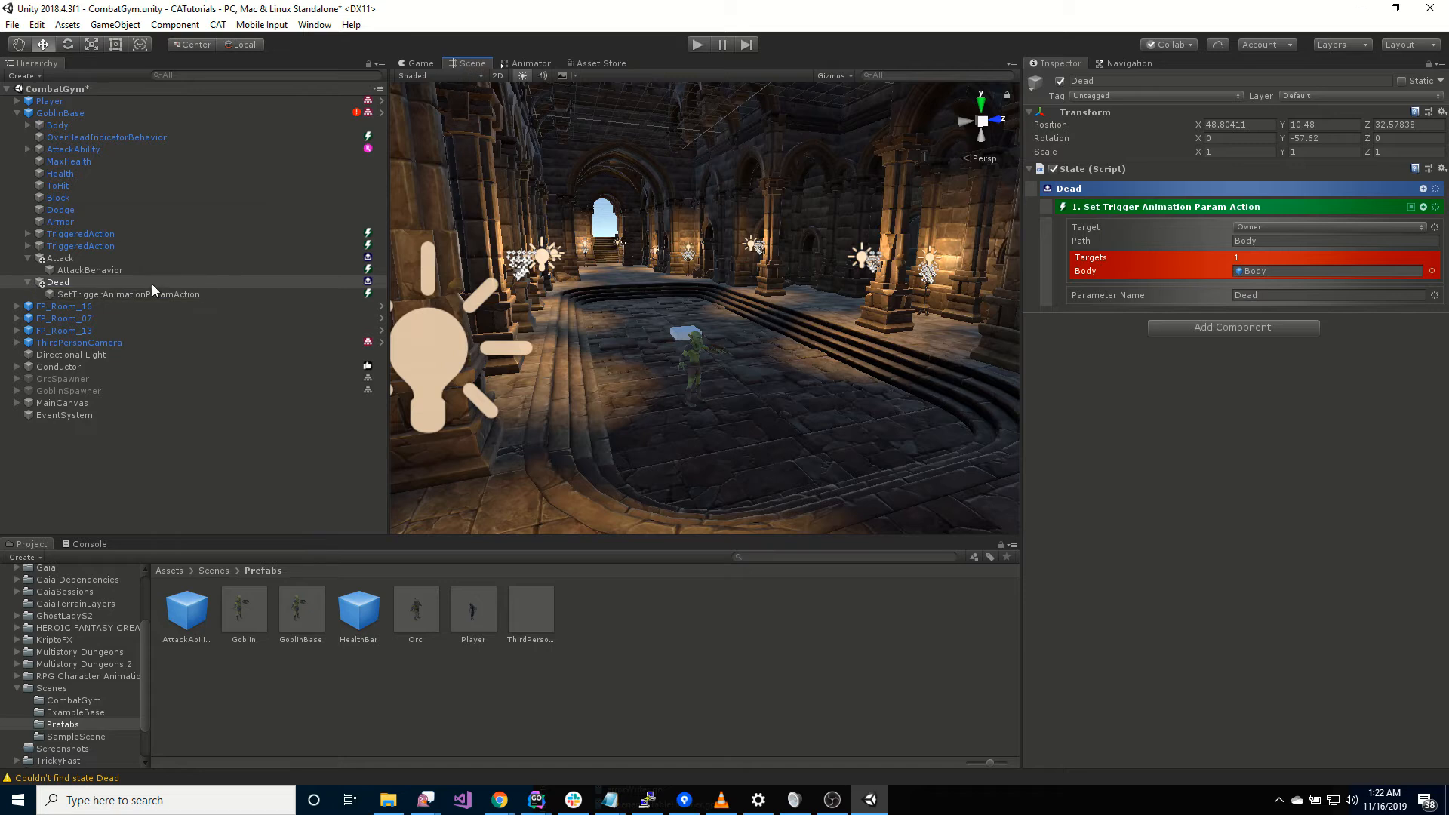
click(219, 258)
click(60, 113)
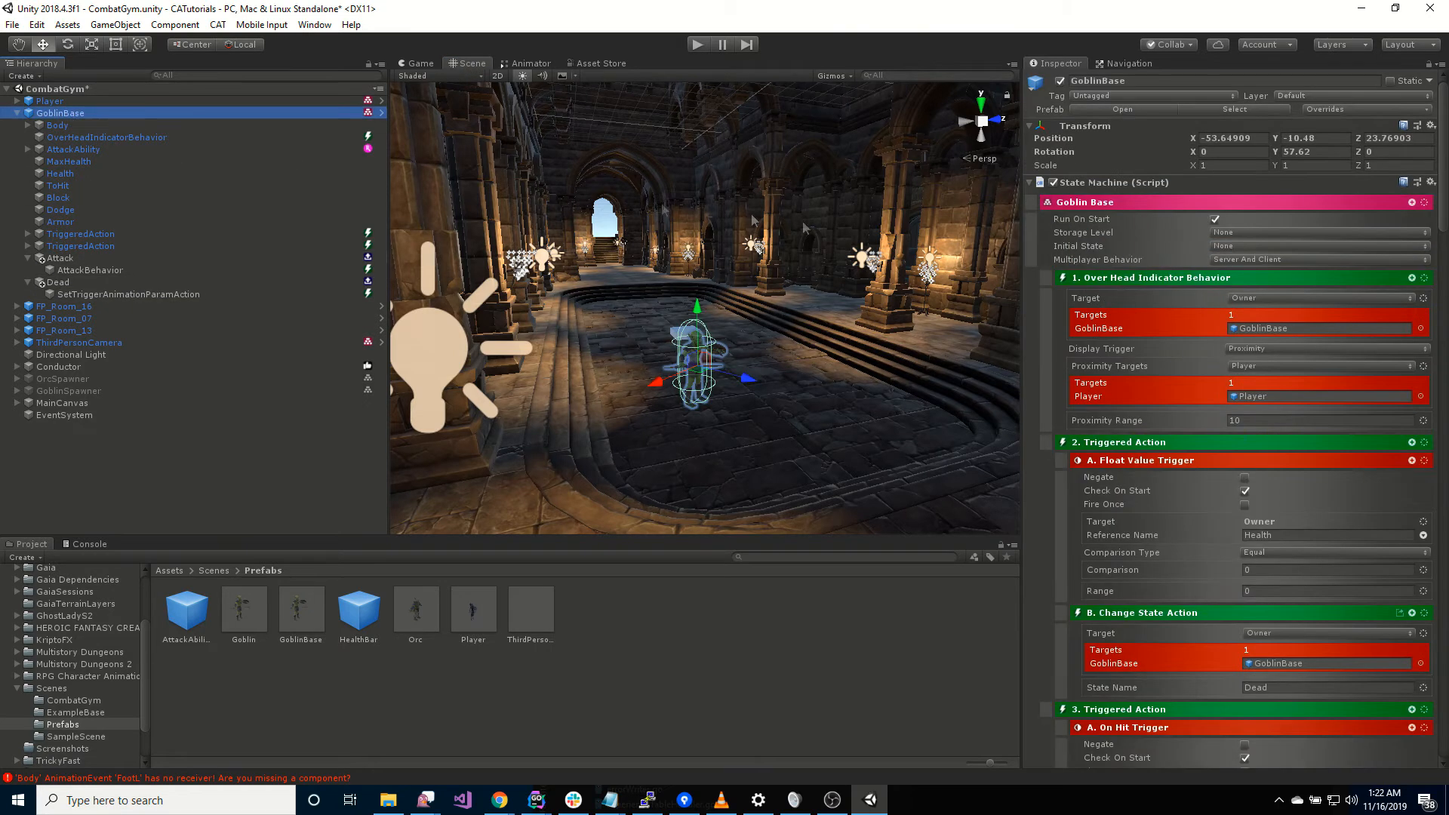
click(1239, 246)
click(1274, 279)
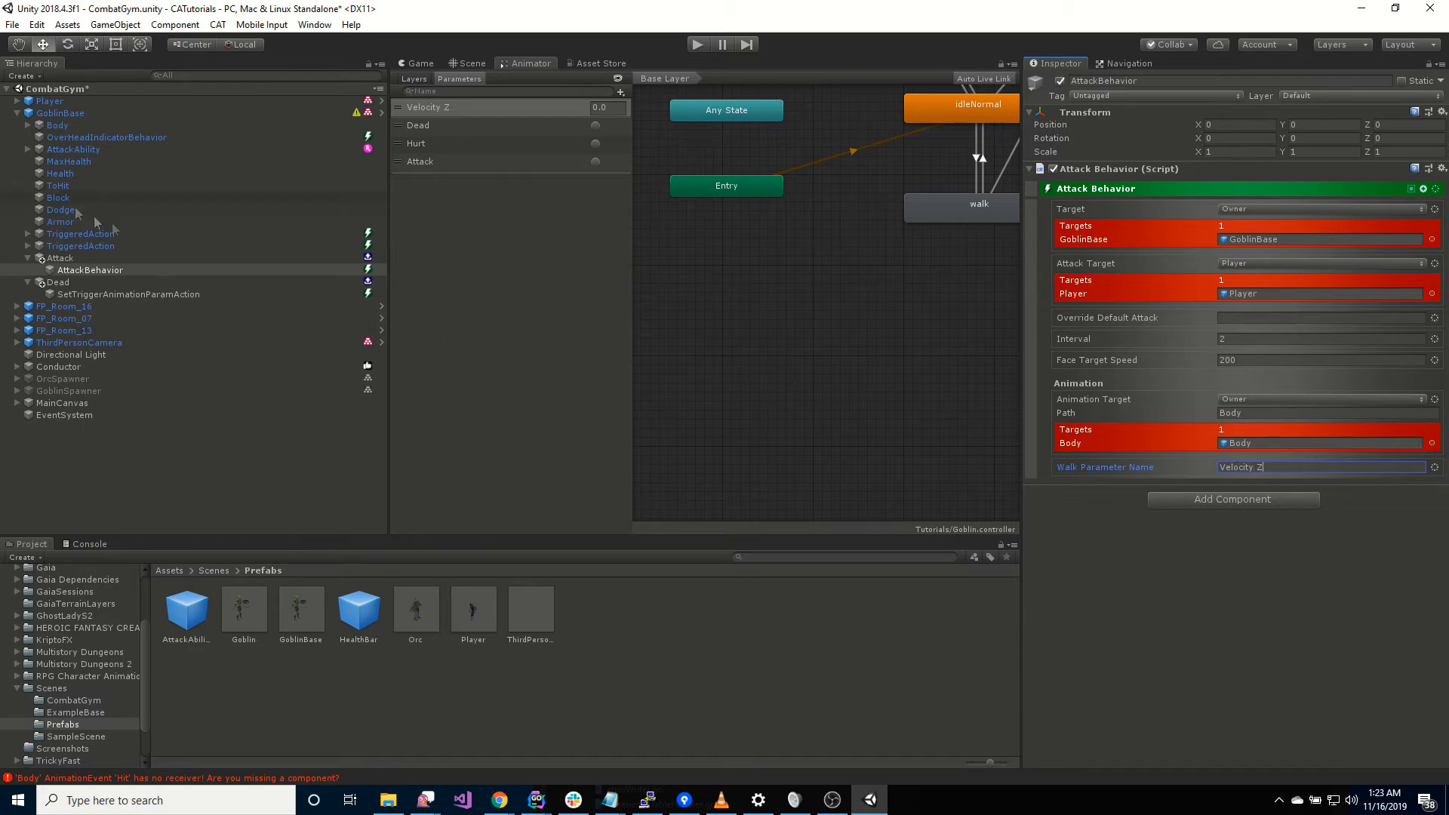
Play-test the scene by moving the player to the goblin and fighting it, and stop play mode
click(479, 65)
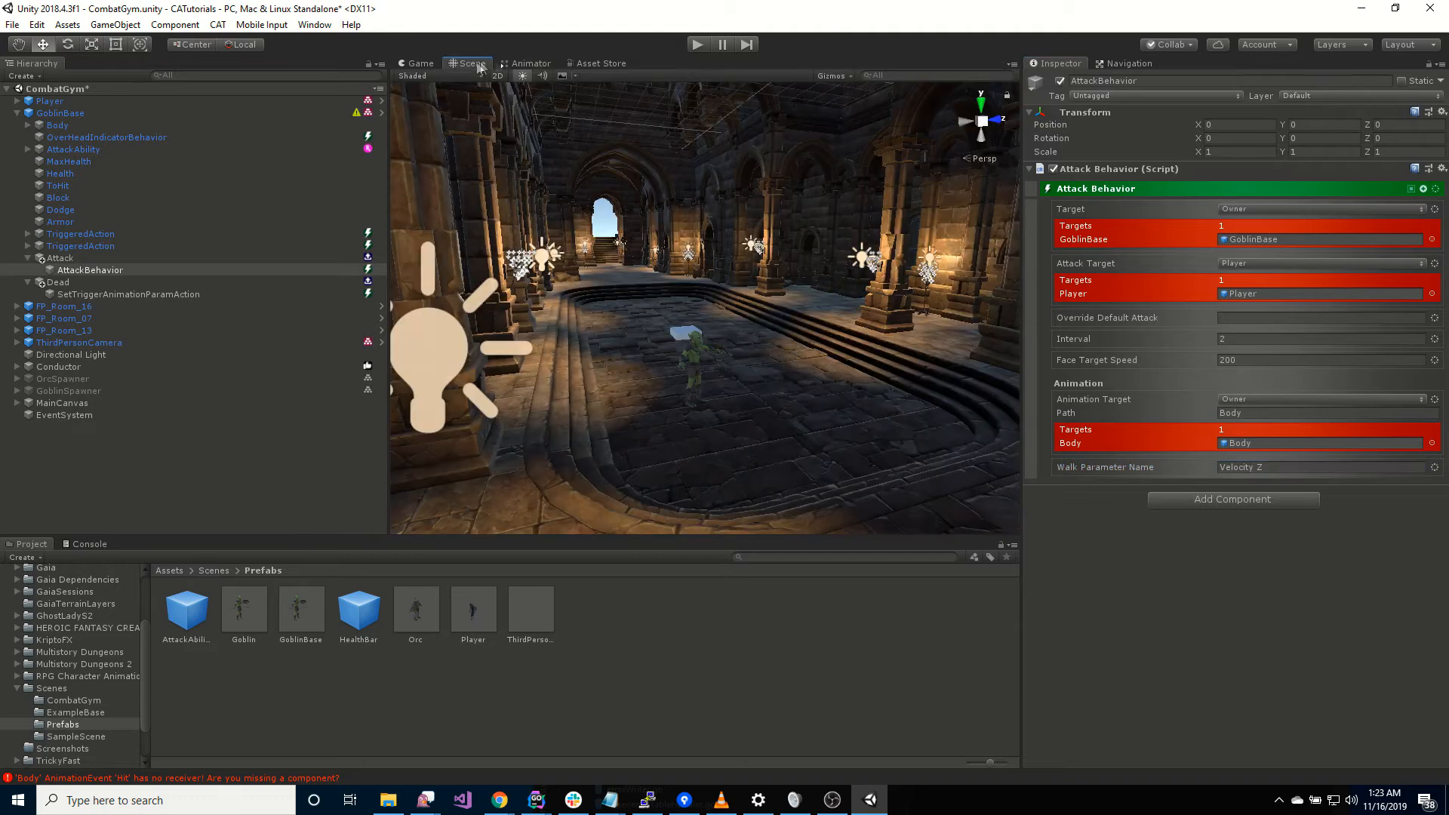
click(696, 45)
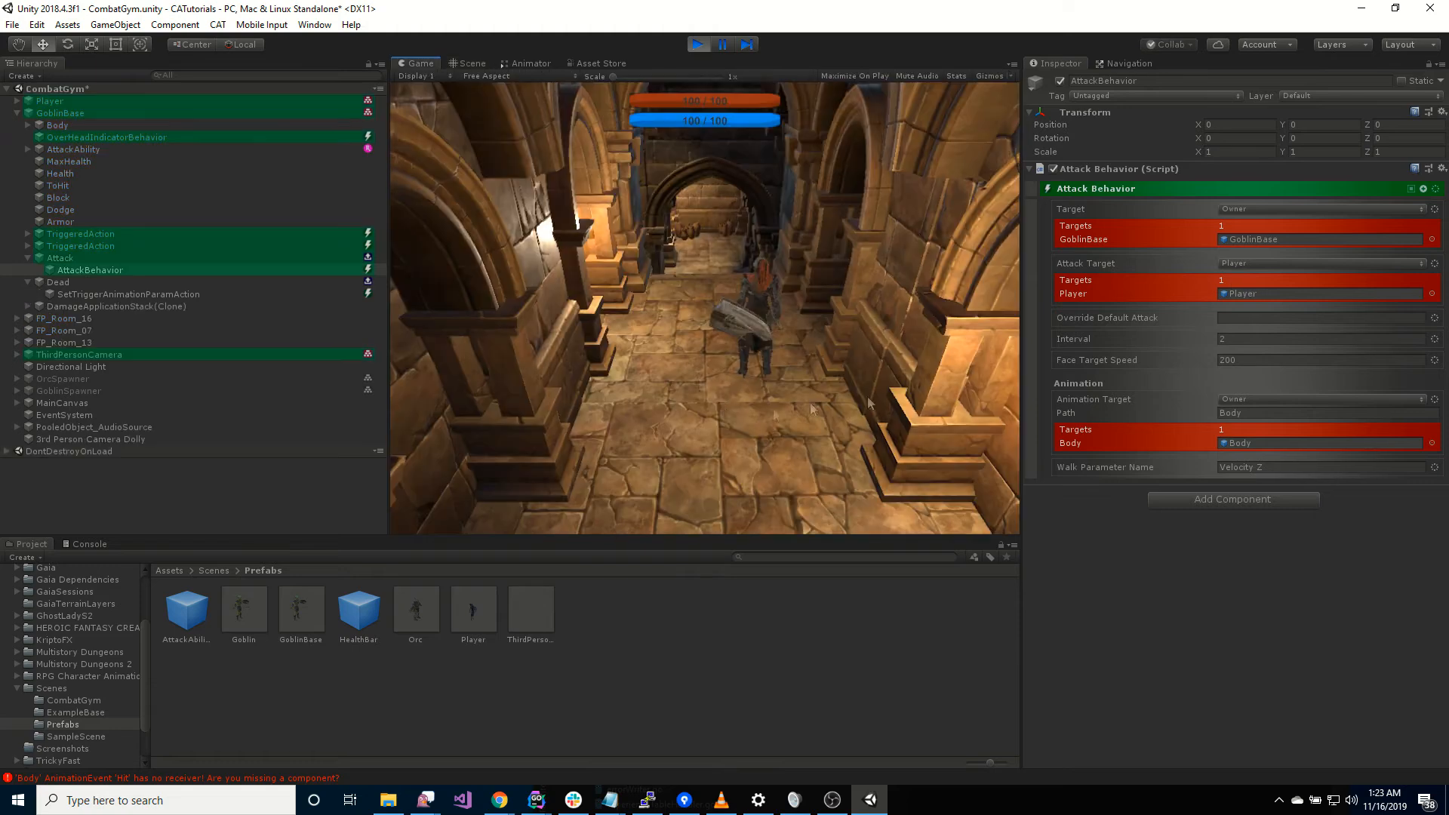
click(754, 333)
key(w)
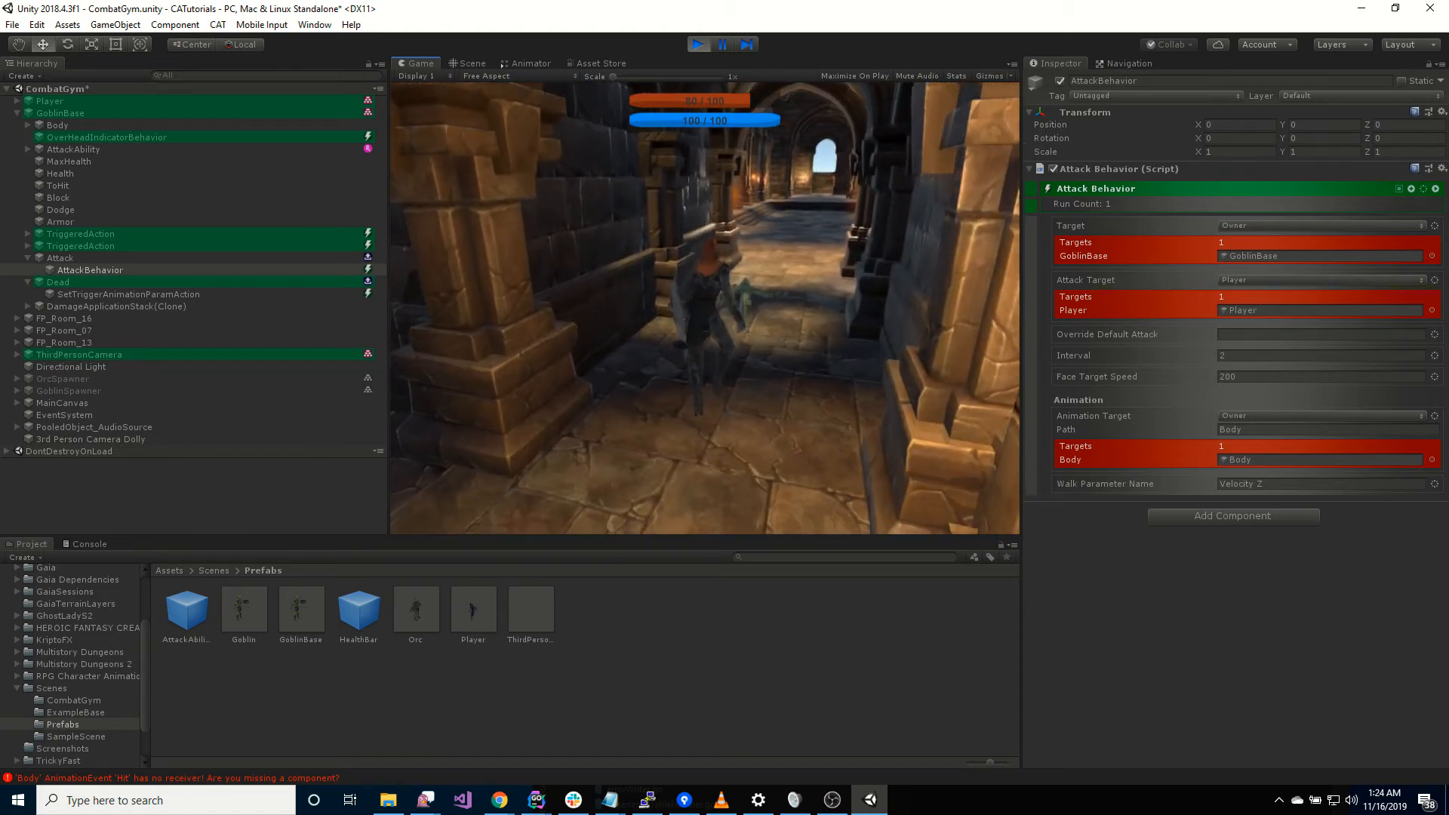
key(Escape)
click(698, 43)
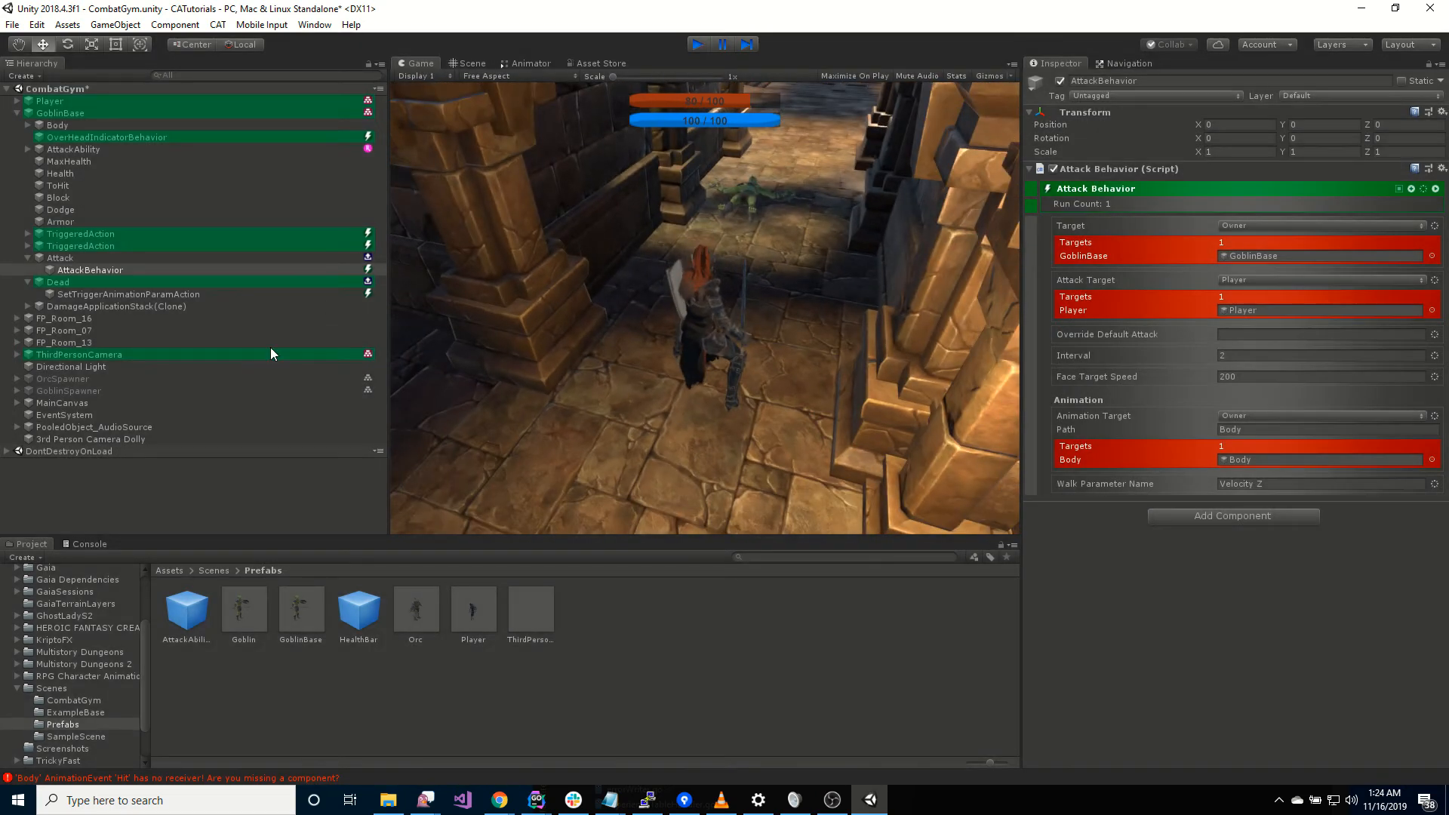
Add a Combat Text Behavior to GoblinBase's Attack state
click(88, 258)
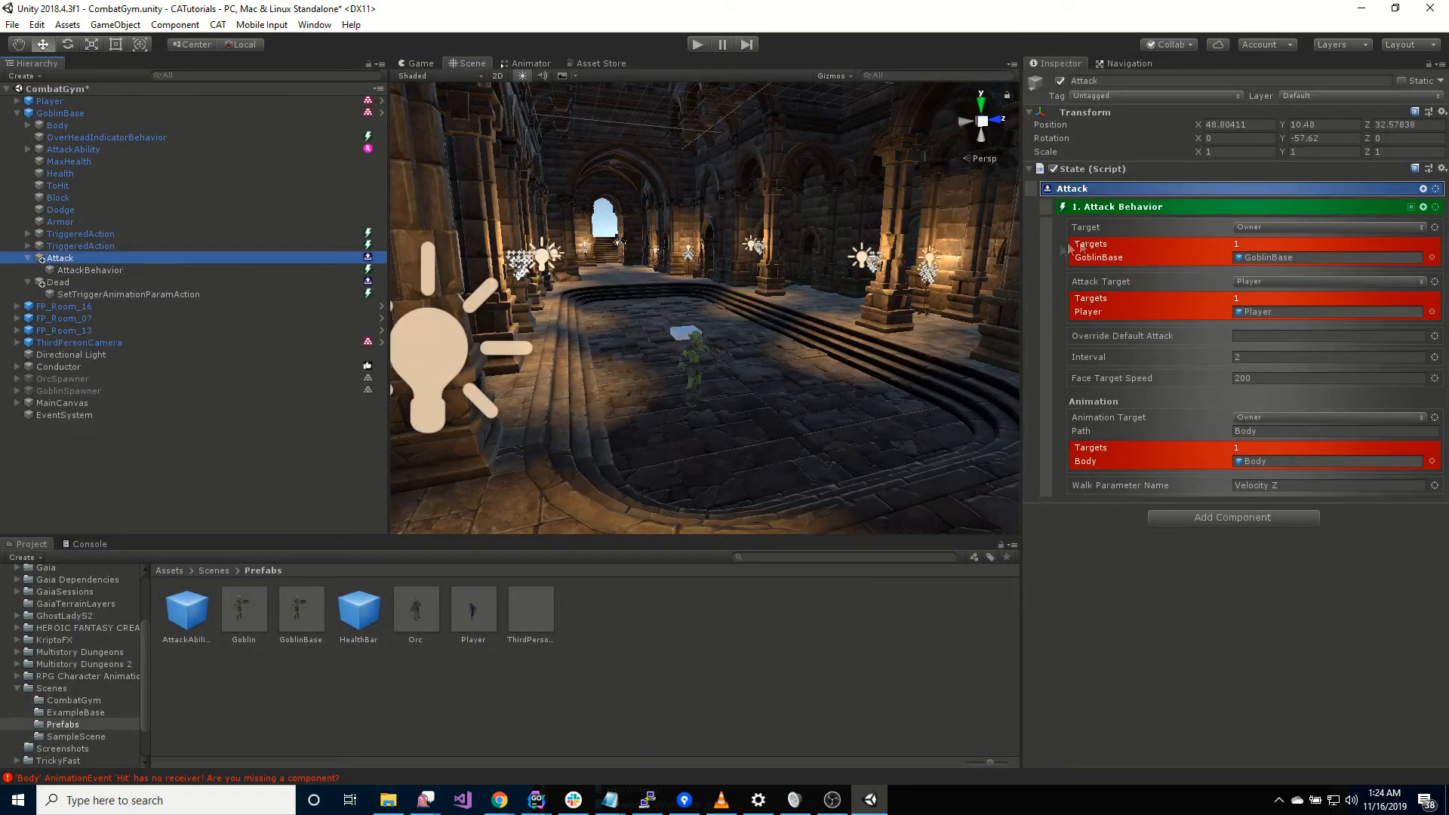
click(1221, 519)
click(1198, 259)
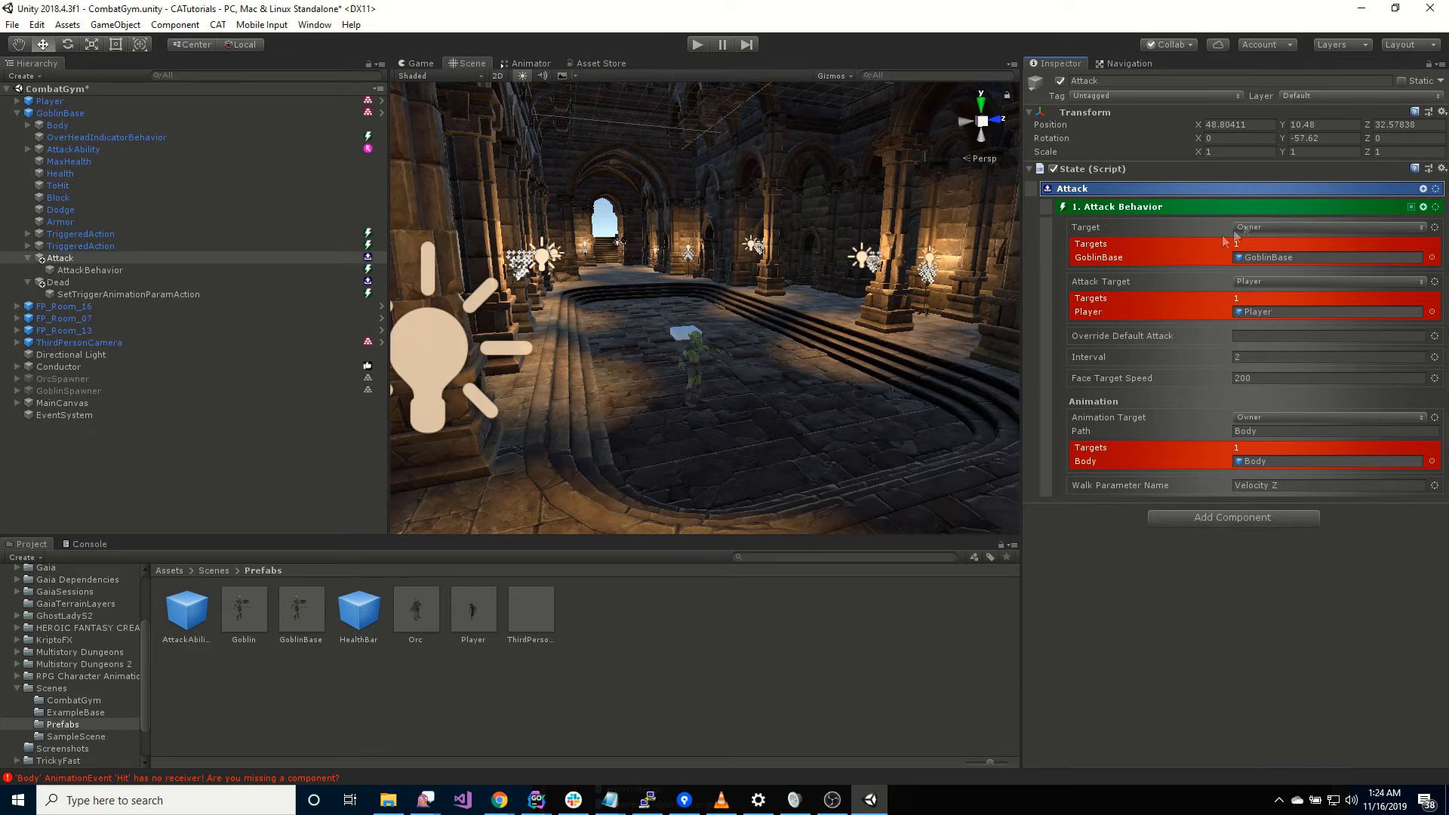
click(1424, 189)
text(comb)
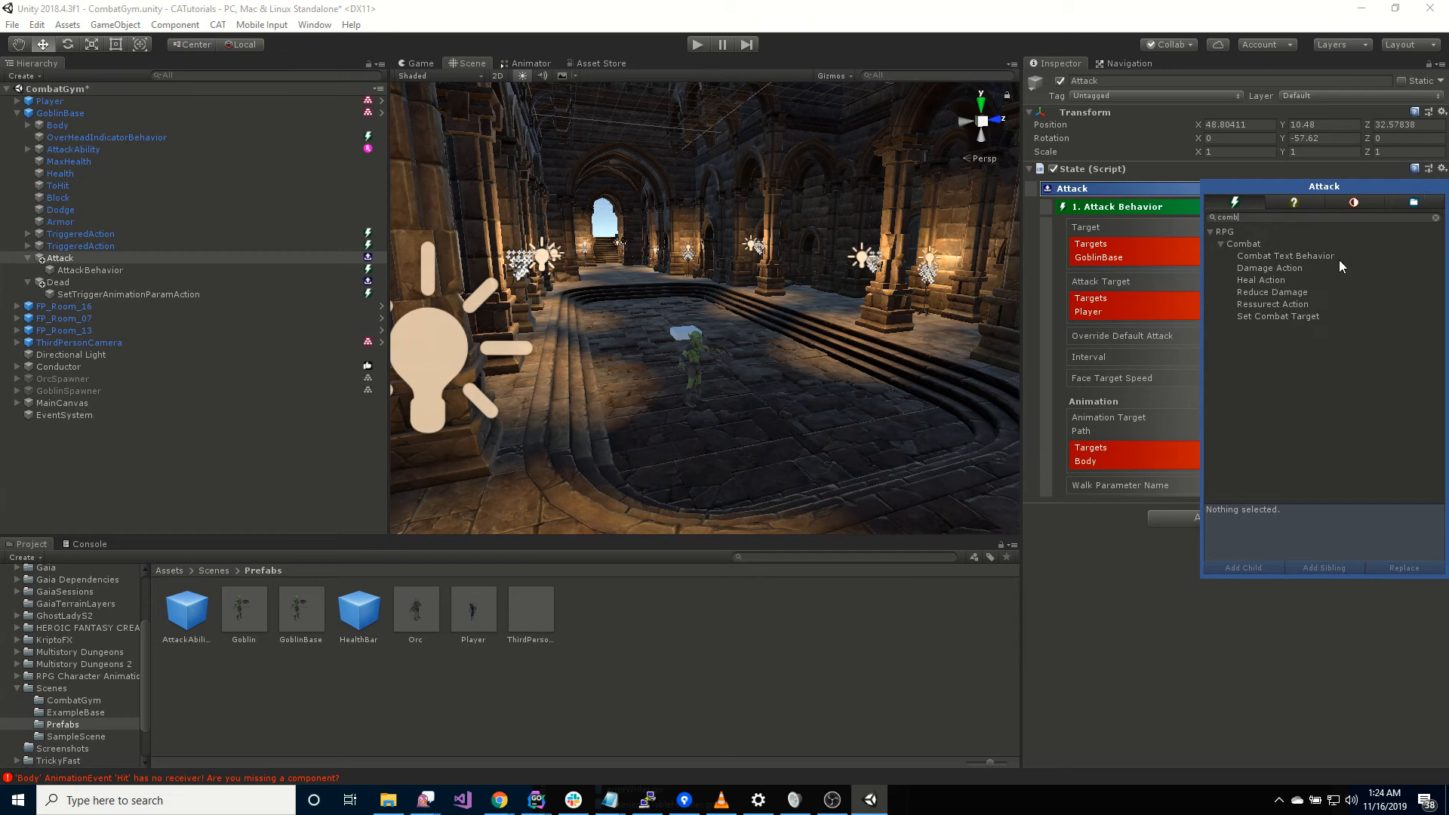
double_click(1337, 257)
click(1040, 676)
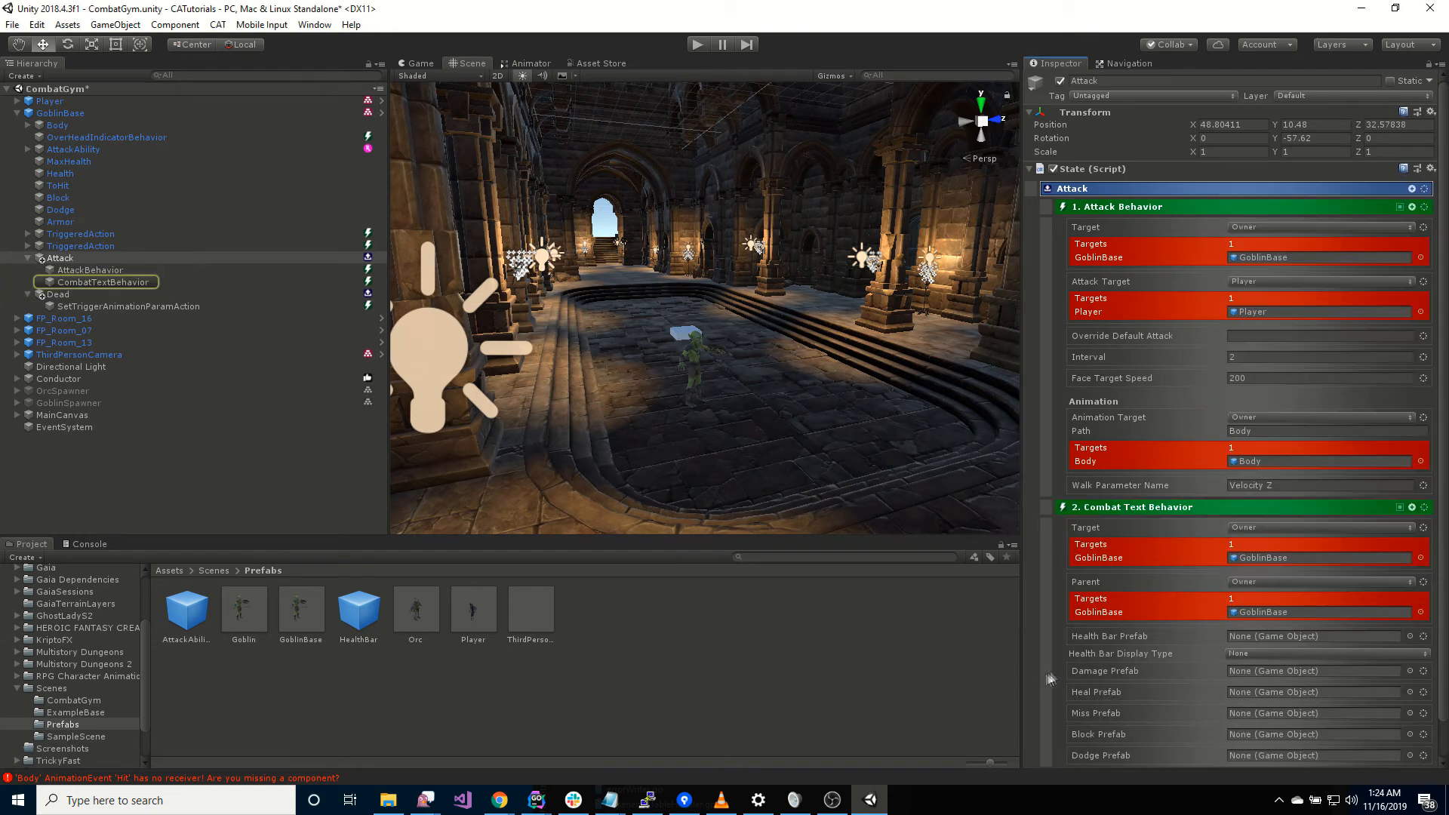
Assign the HealthBar prefab to the Combat Text Behavior and set its health bar display type to When In Combat
scroll(1057, 618, down, 2)
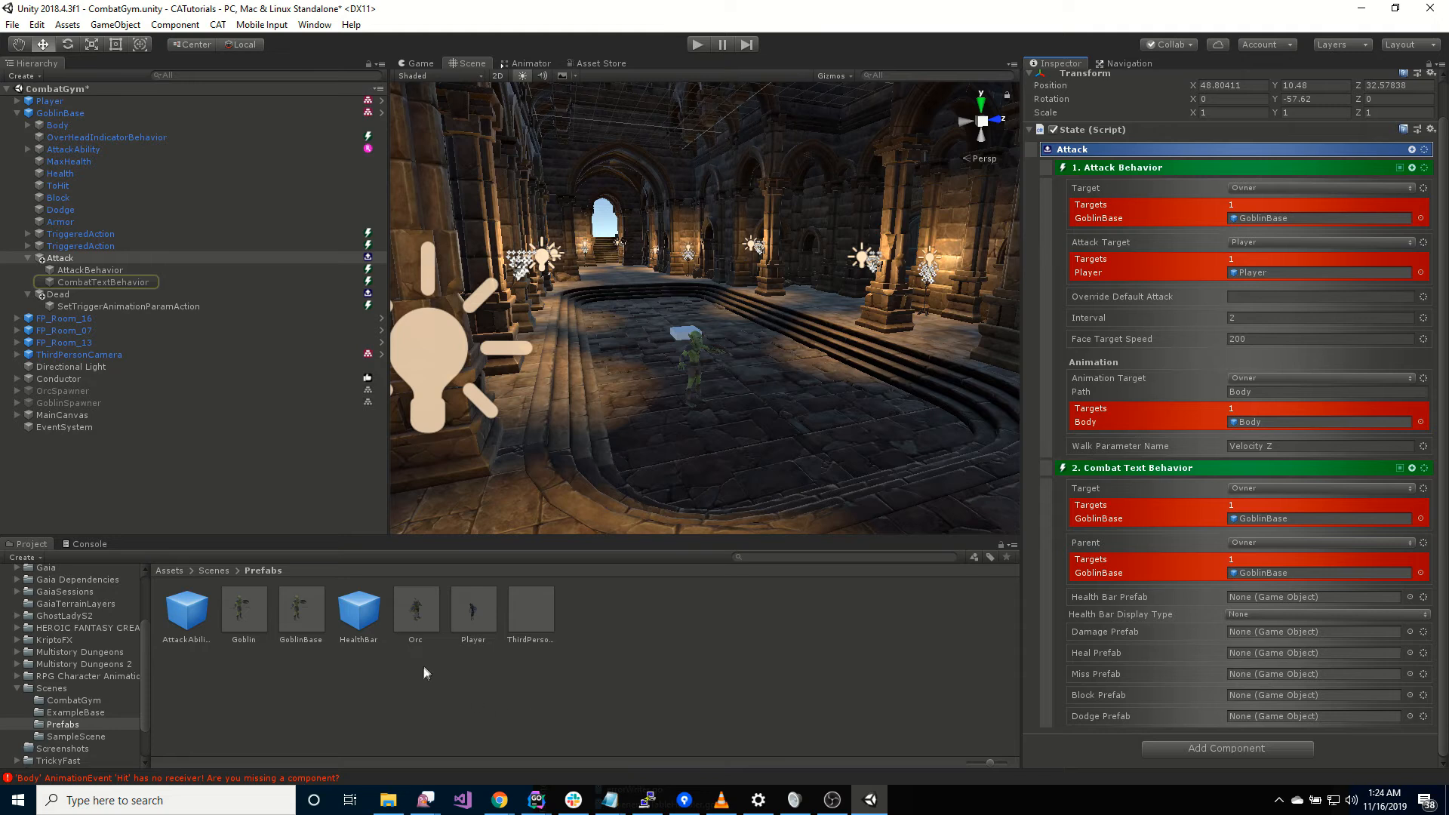
mouse_move(370, 621)
mouse_down()
mouse_move(1239, 584)
mouse_move(1275, 598)
mouse_up()
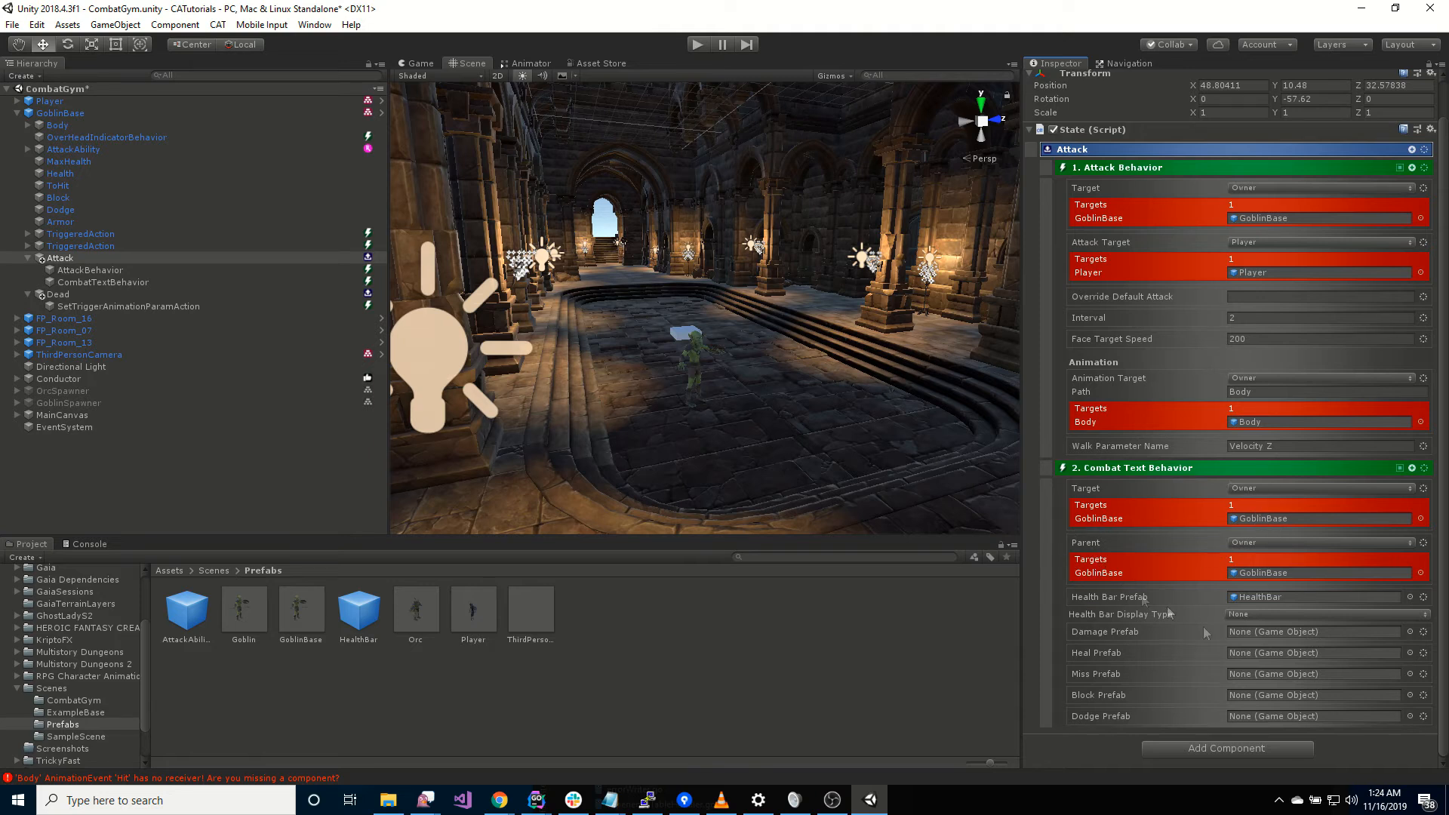
click(1271, 614)
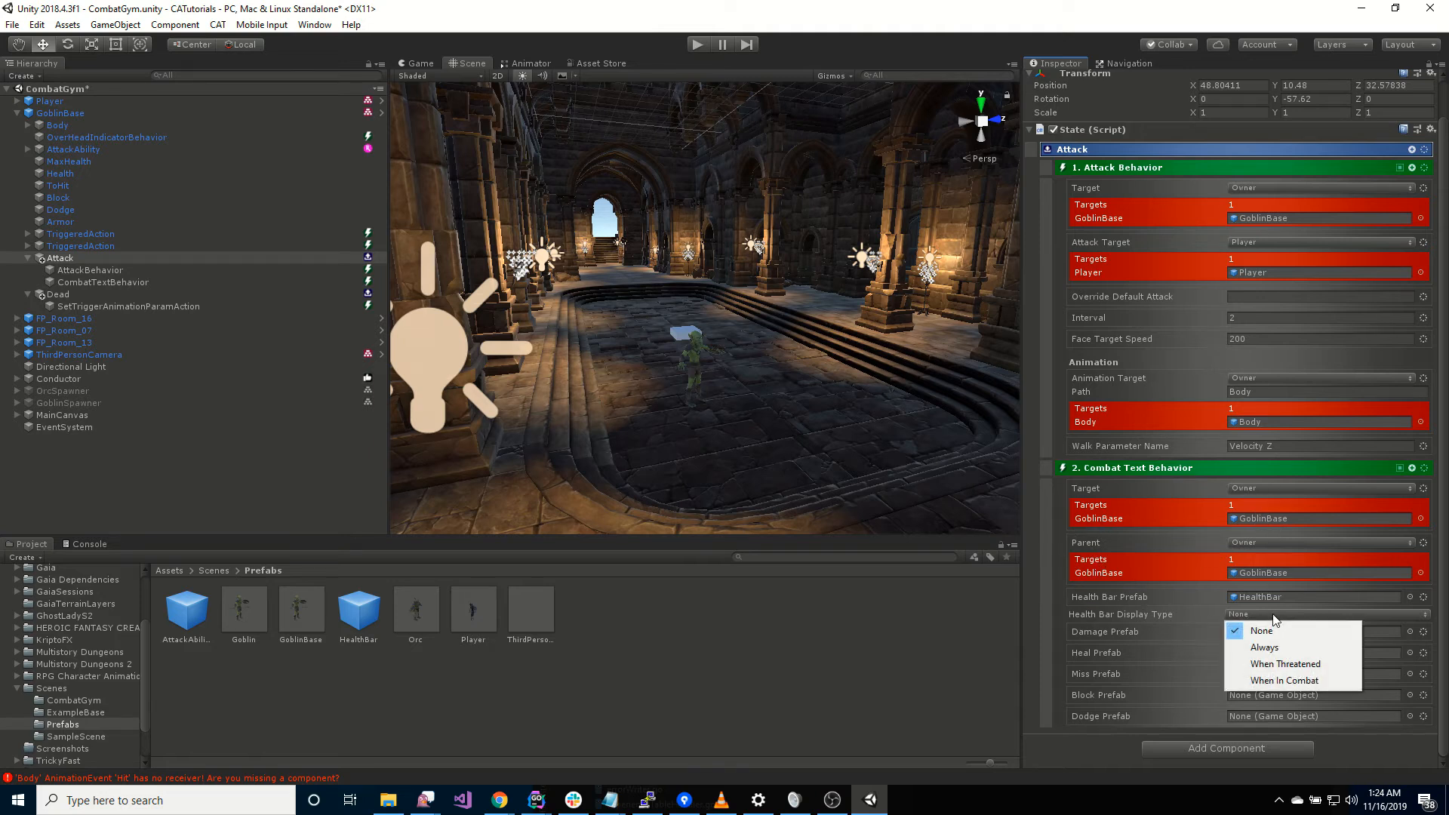
click(1317, 680)
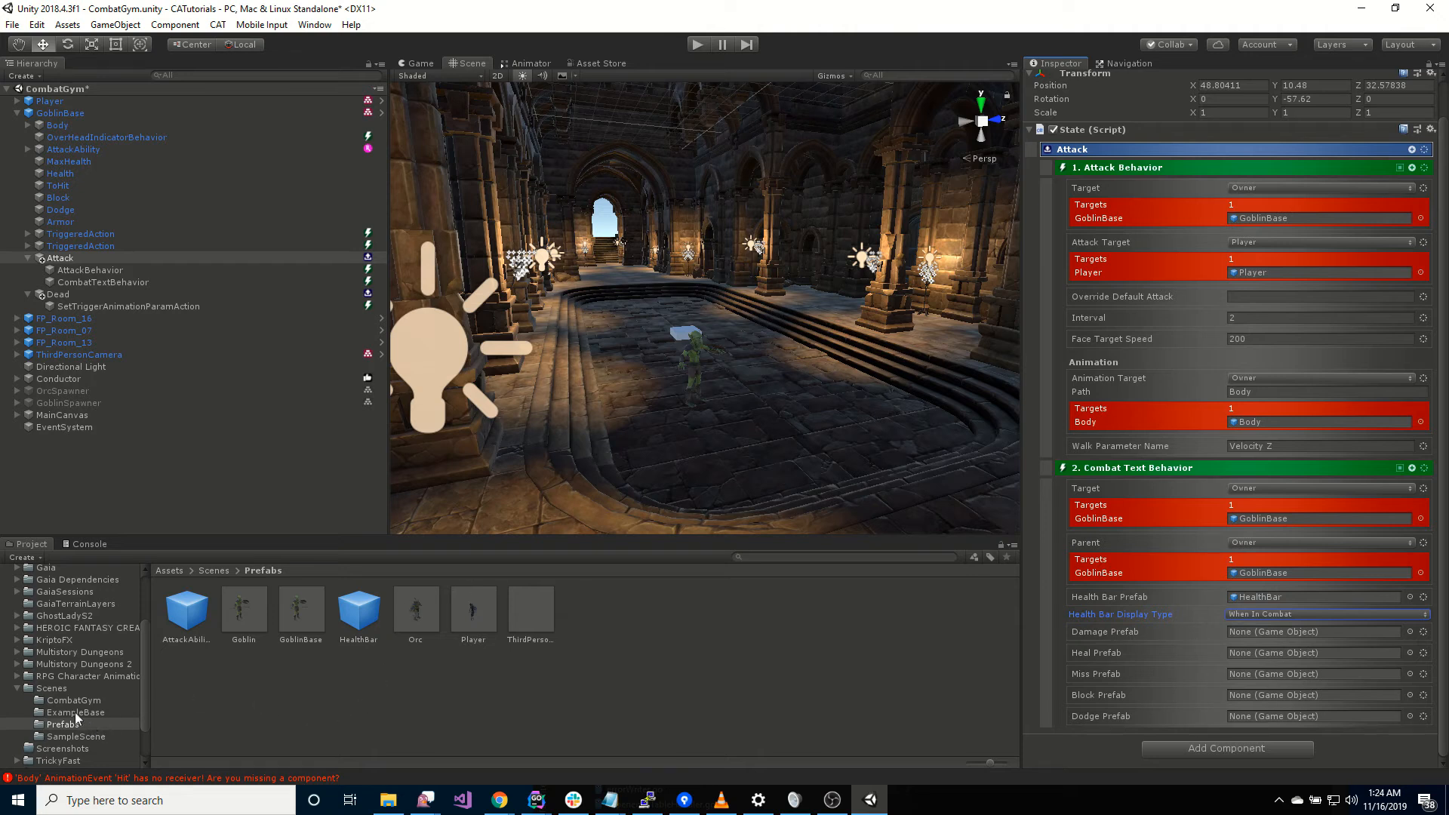
Assign the Damage prefab from the CATRPGBuilder Examples/Abilities folder as the Combat Text Behavior's damage prefab
click(1409, 632)
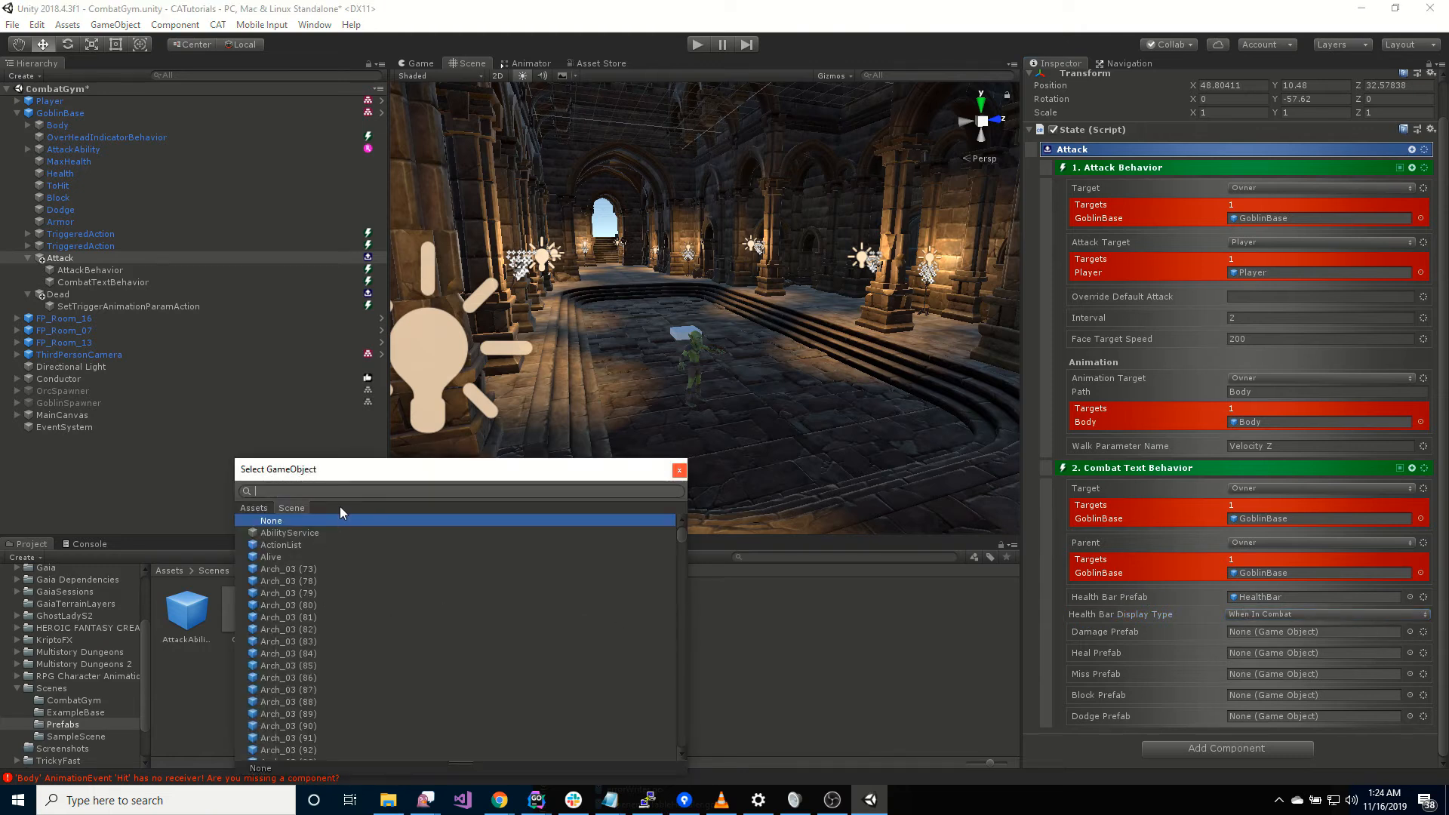
text(damage)
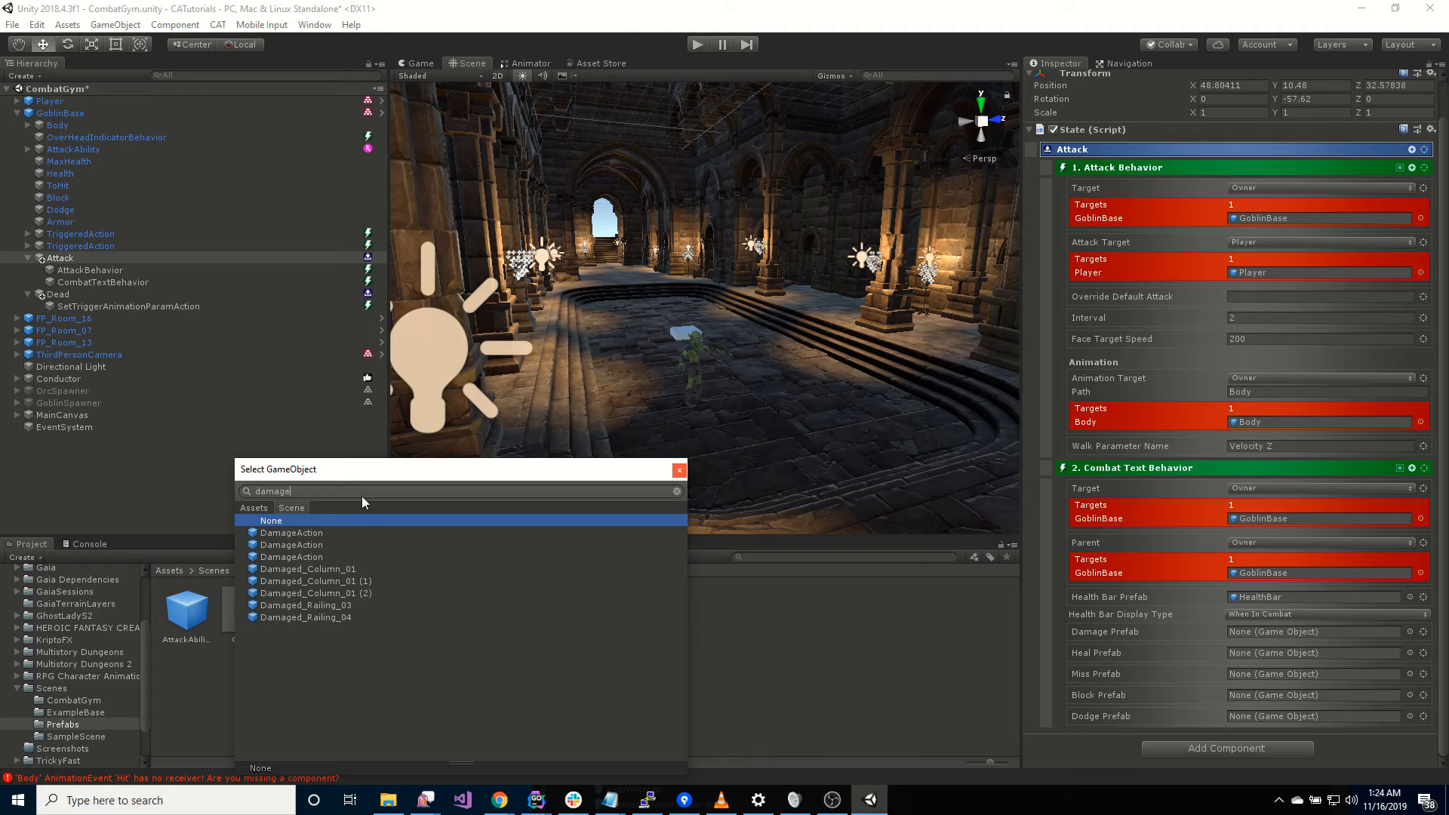
click(254, 507)
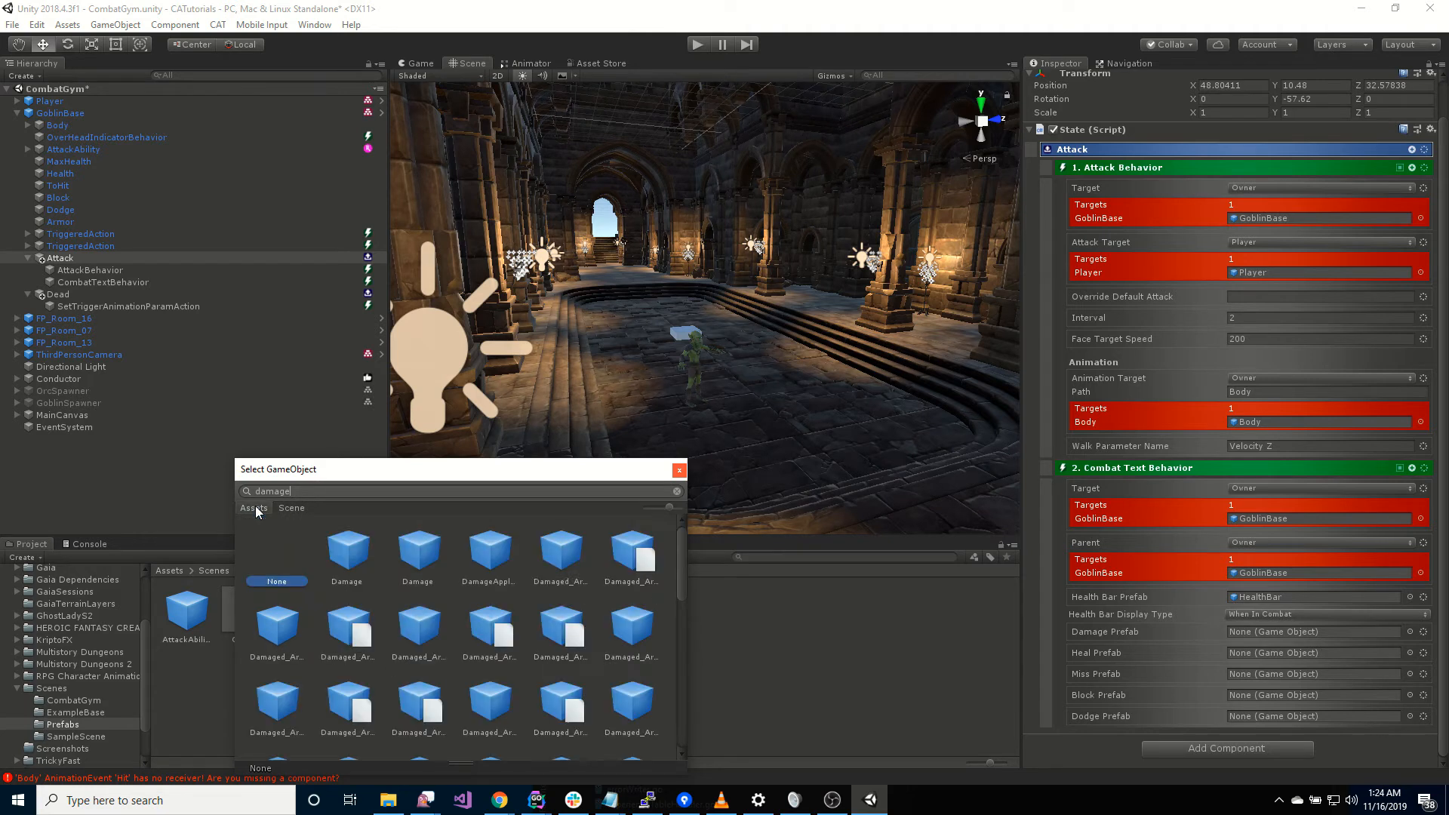
click(349, 551)
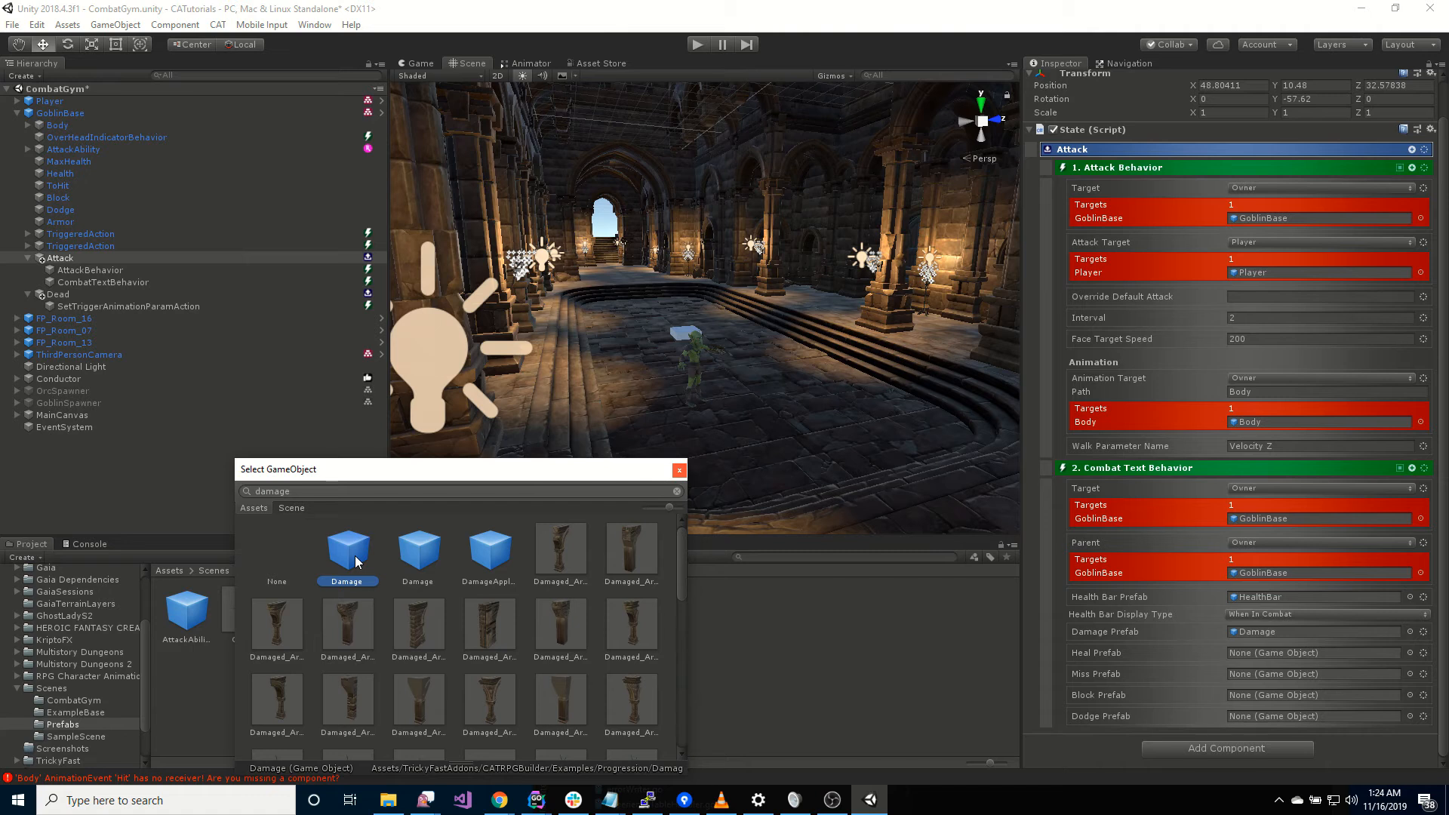
click(425, 556)
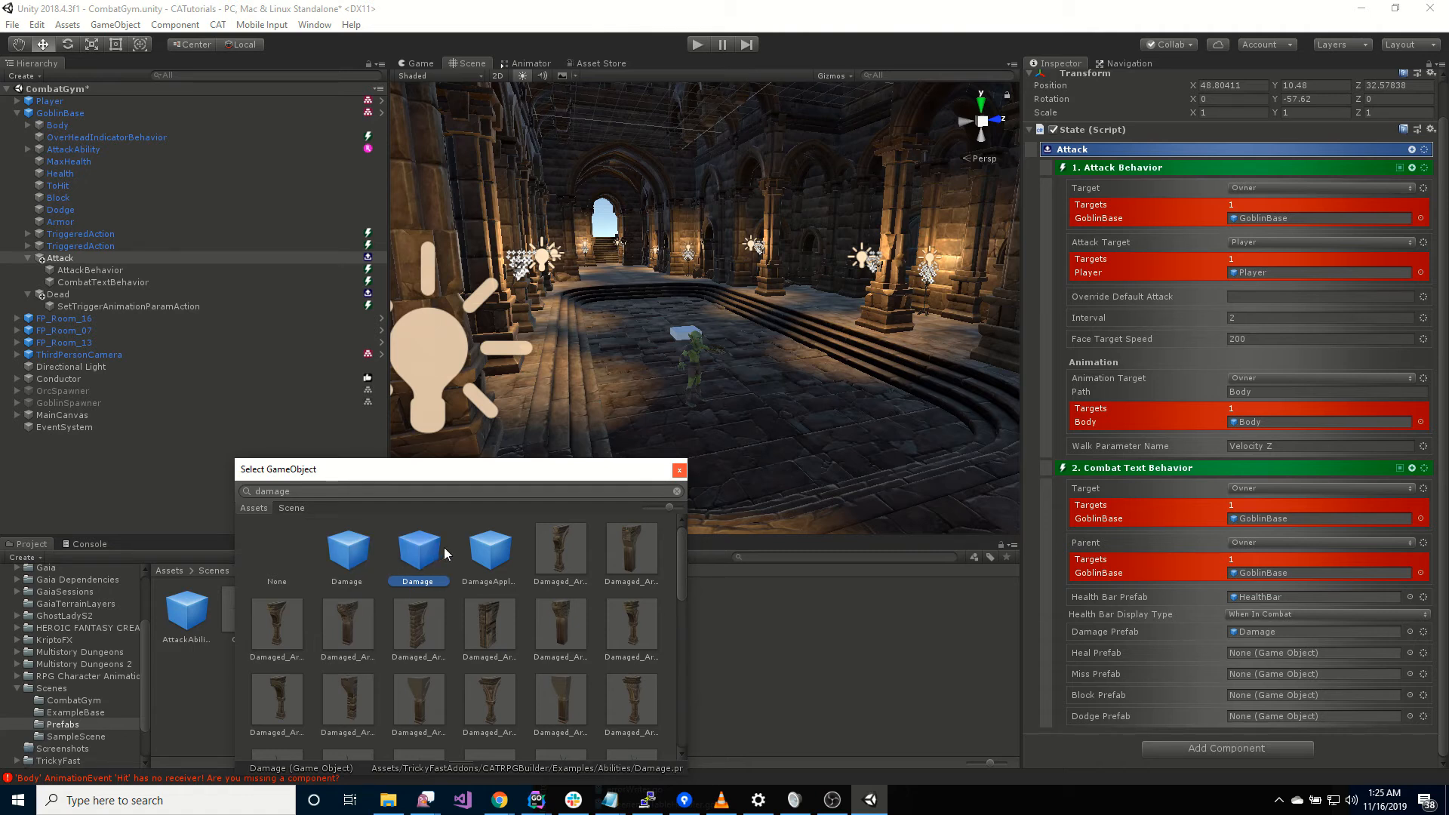
double_click(421, 562)
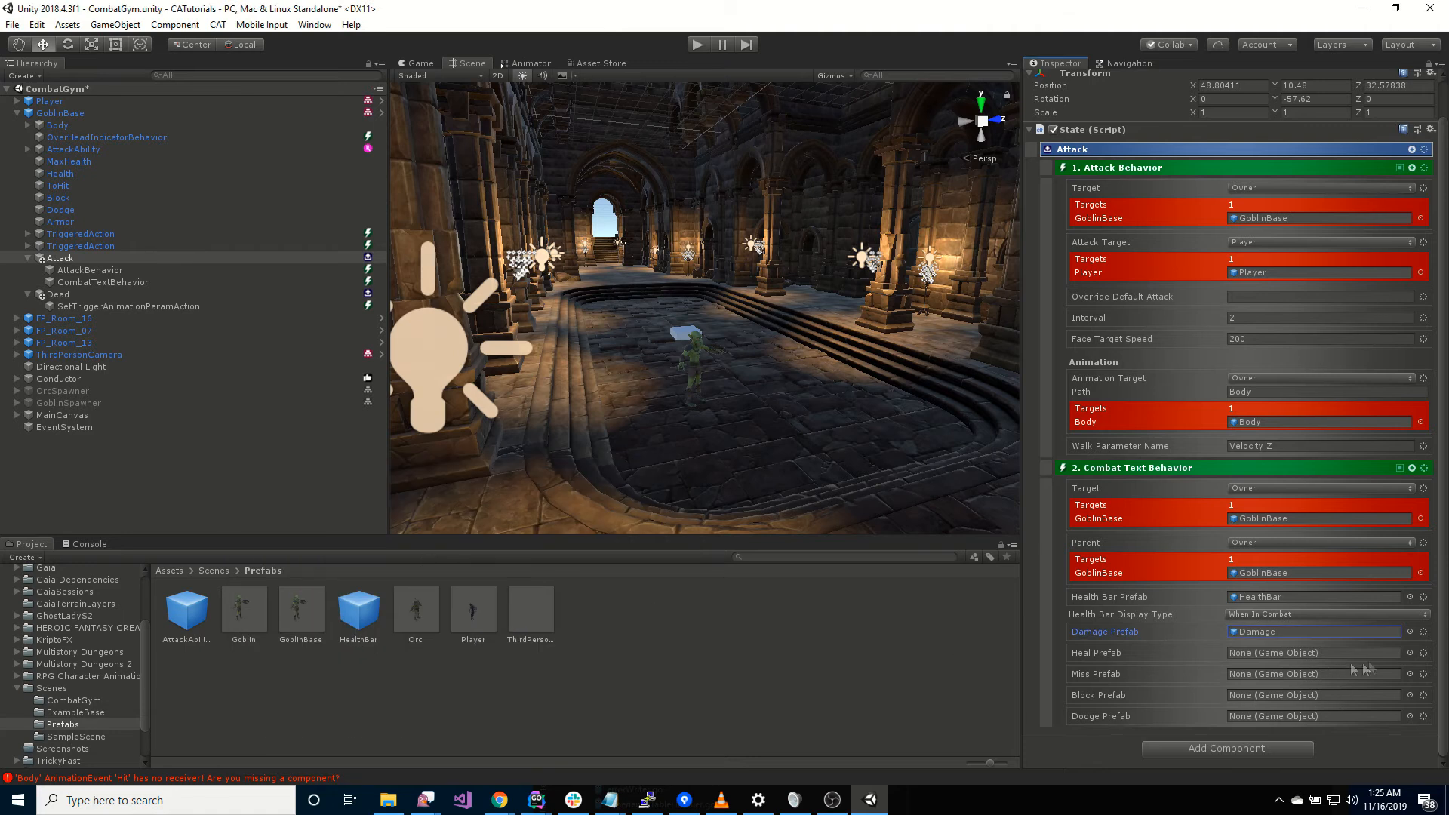
Assign the Heal, Miss, Blocked and Dodge prefabs from the Abilities folder to the Combat Text Behavior's matching prefab slots
click(1265, 633)
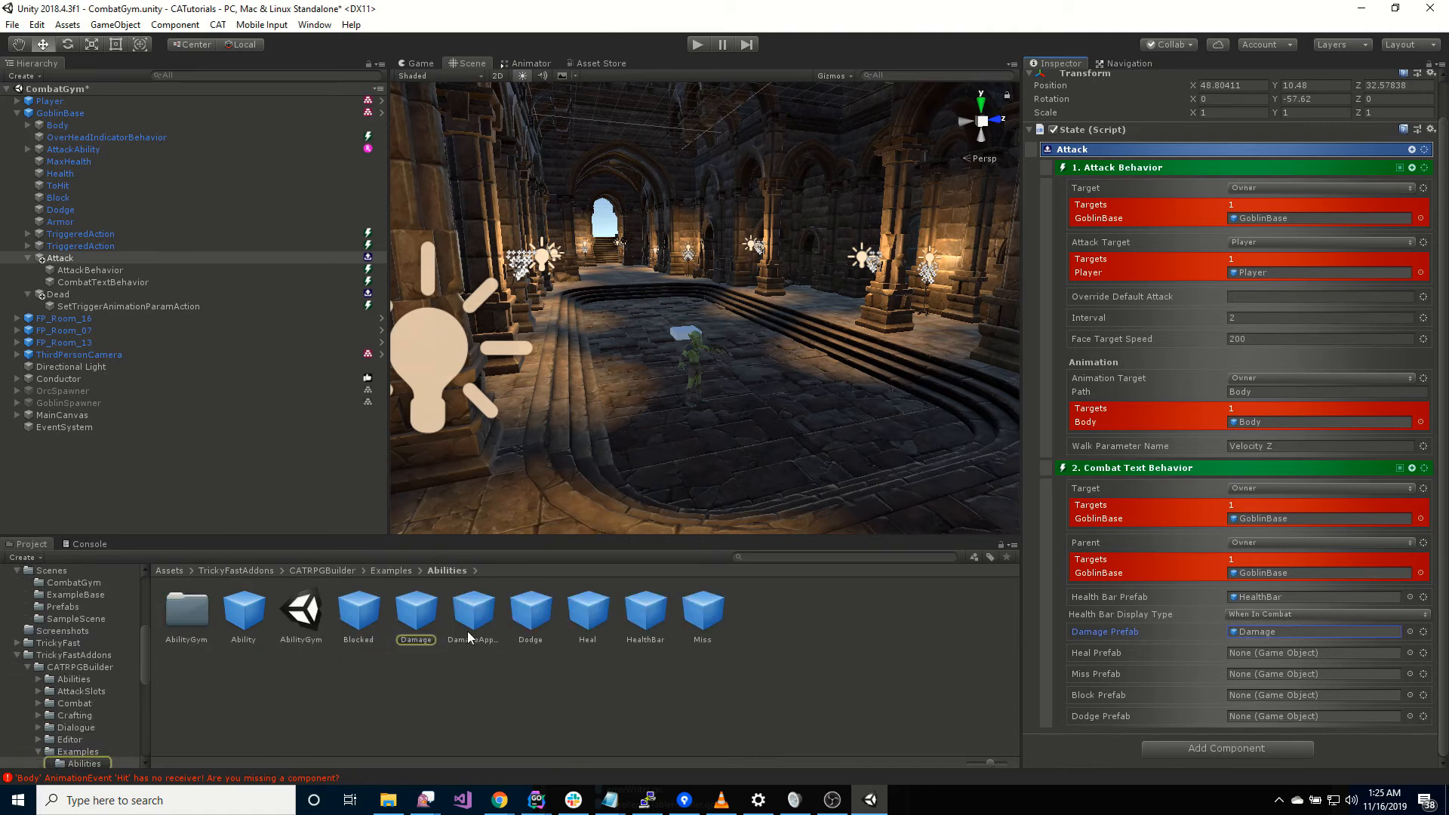
mouse_move(534, 624)
mouse_down()
mouse_move(1313, 634)
mouse_move(1268, 698)
mouse_up()
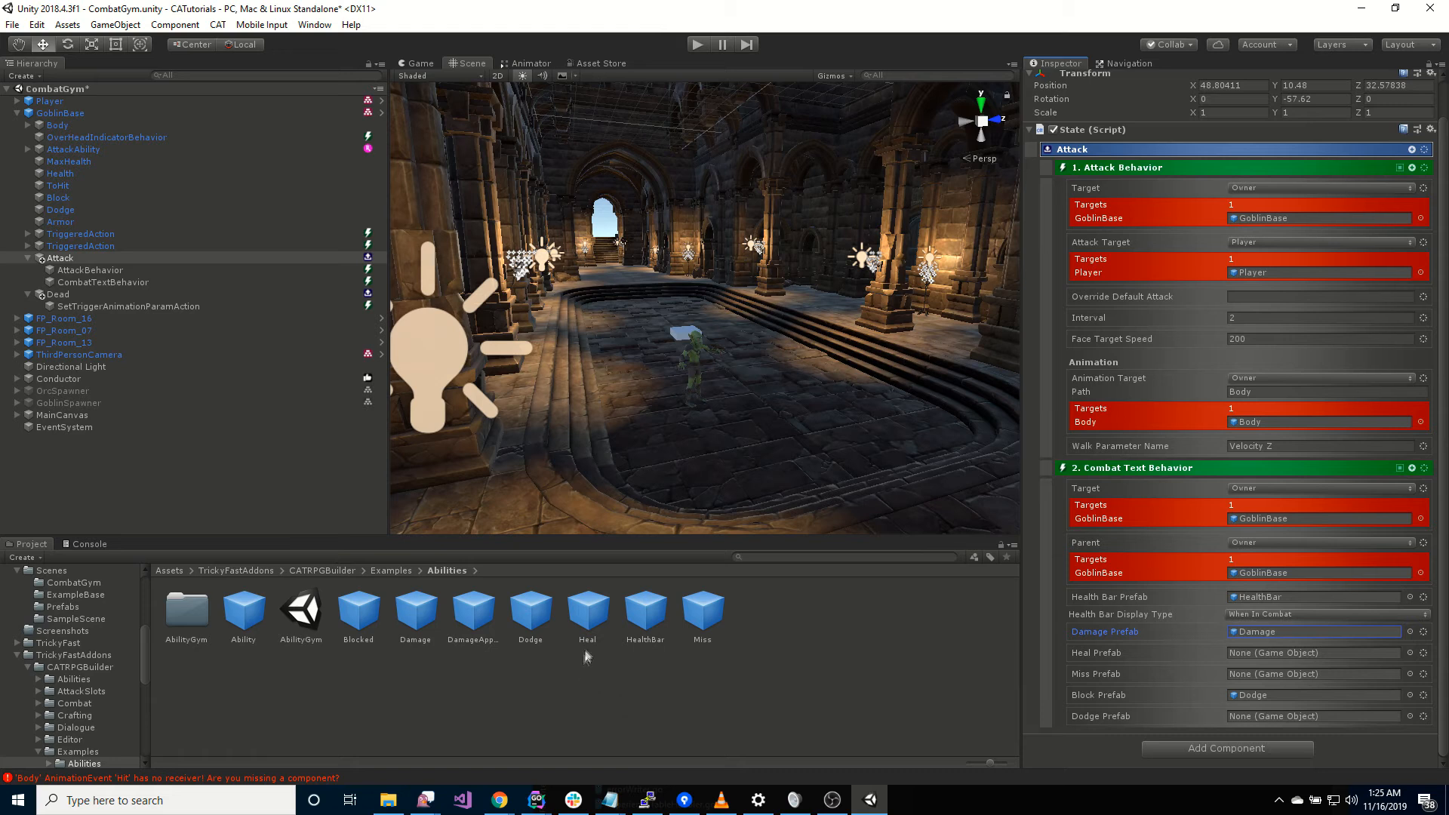
mouse_move(592, 615)
mouse_down()
mouse_move(1201, 688)
mouse_move(1268, 675)
mouse_move(1275, 653)
mouse_up()
drag(718, 613, 1268, 674)
drag(531, 612, 1268, 716)
drag(353, 622, 1278, 695)
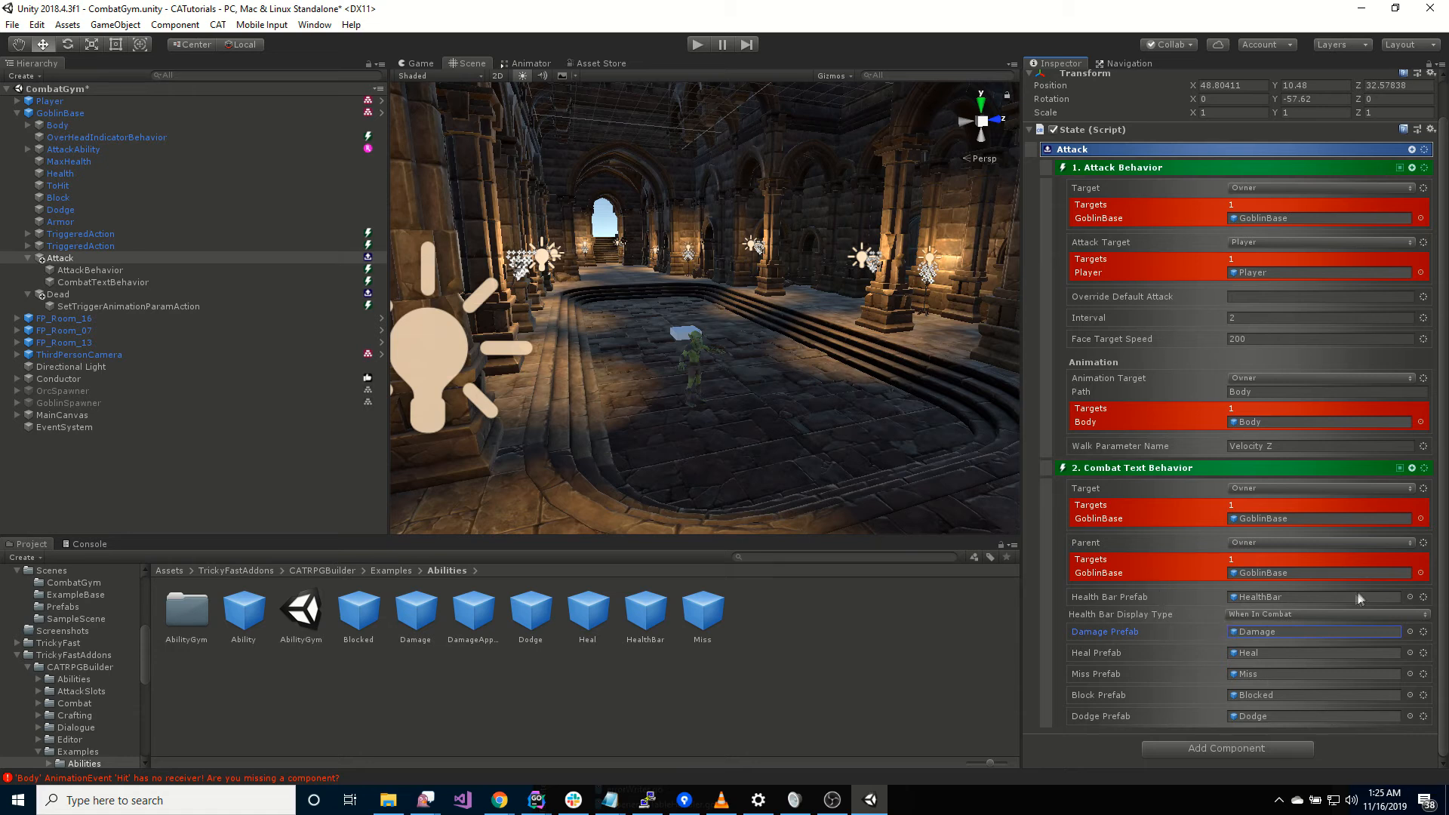
Run the scene and fight the goblin to check its health bar and combat text, and stop play mode
click(696, 43)
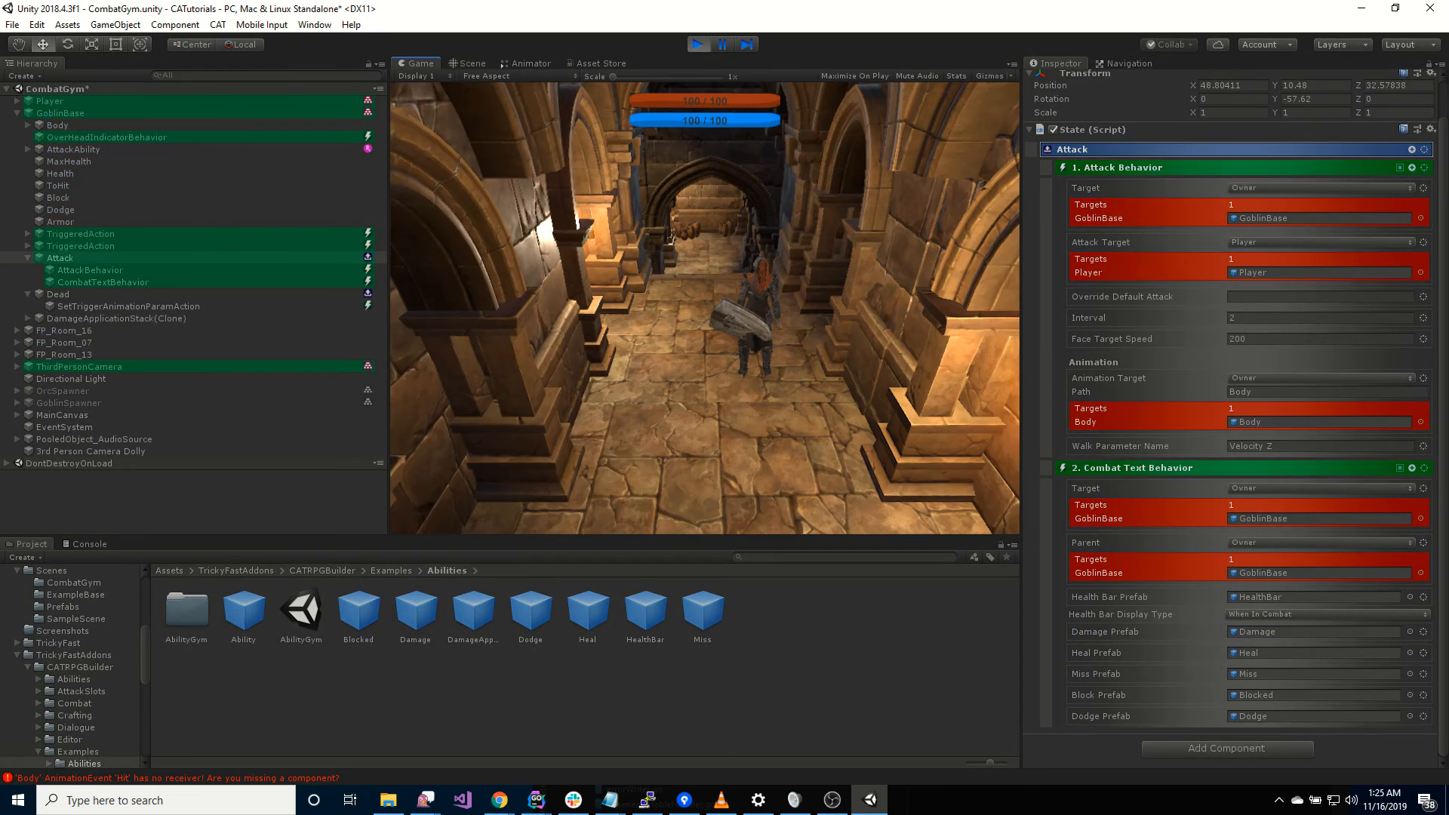
key(w)
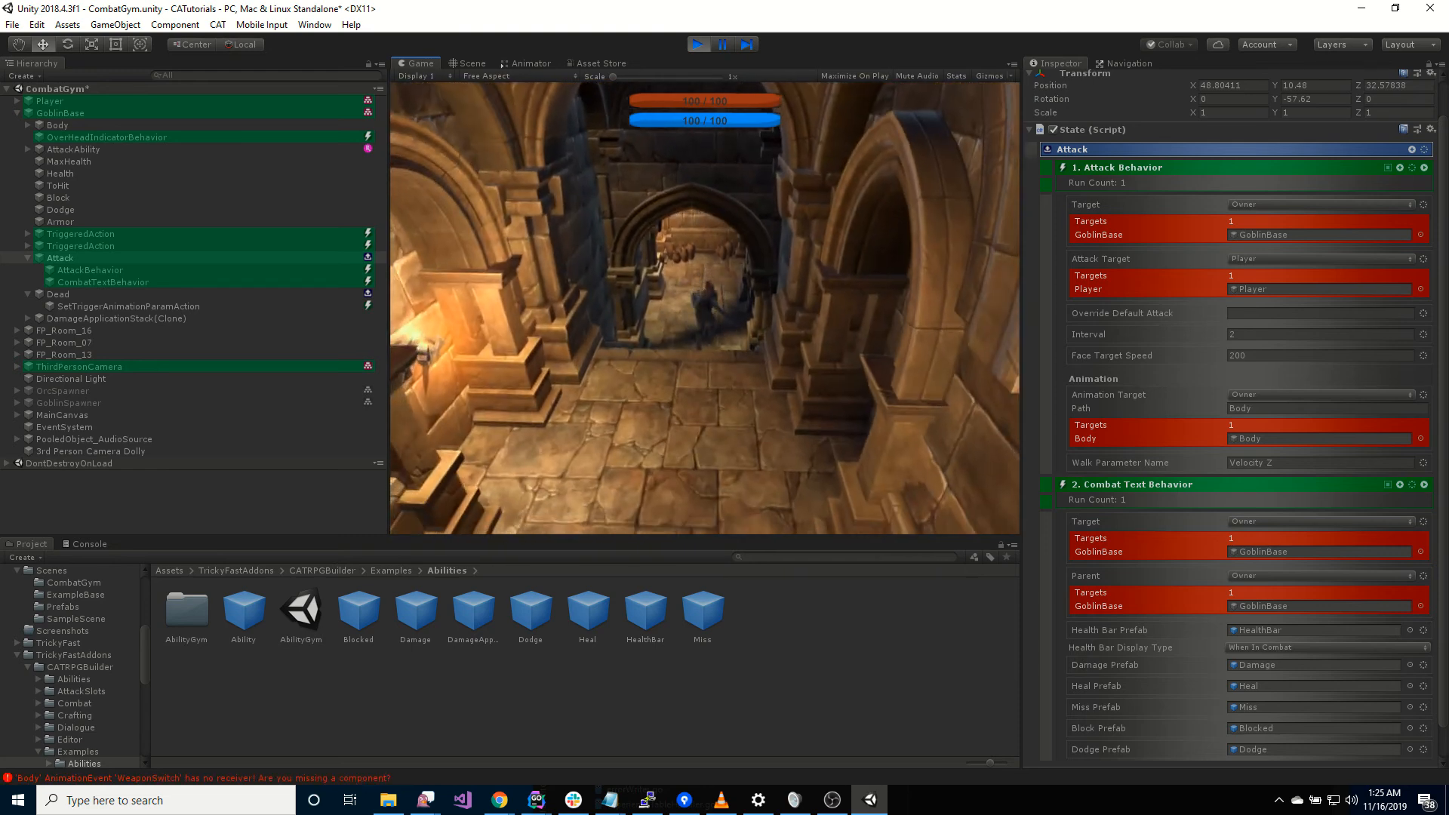
key(w)
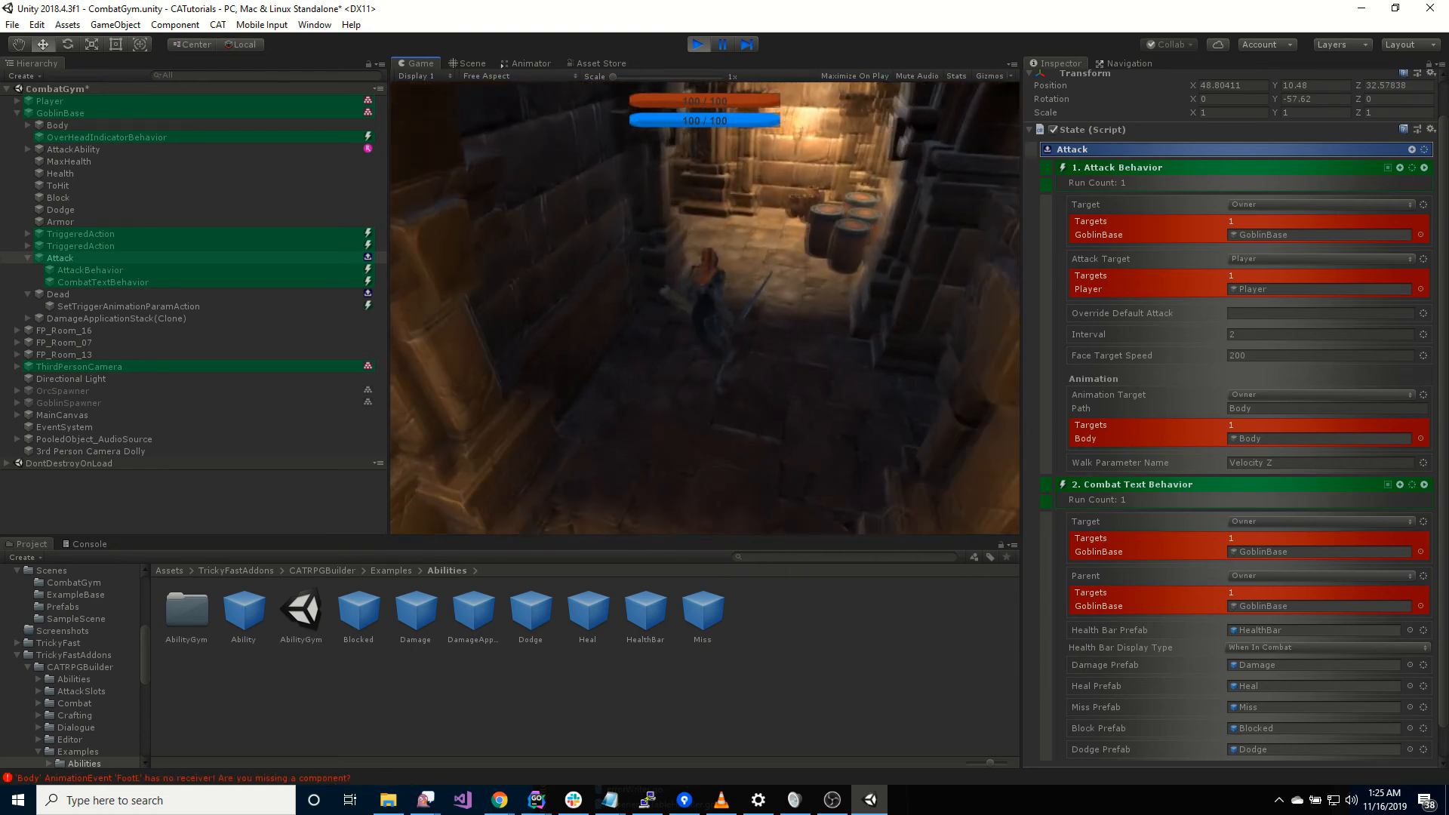
key(w)
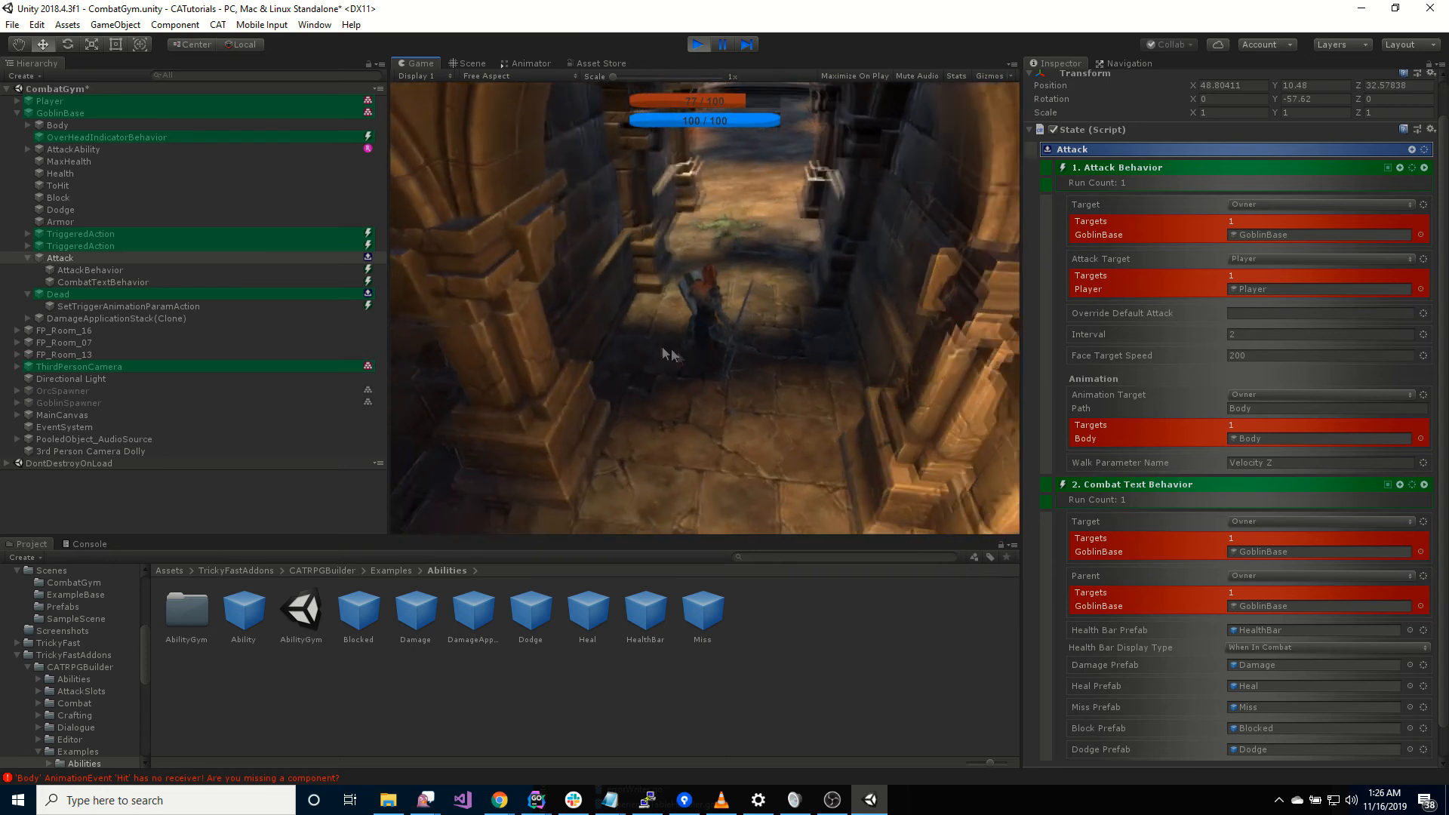
click(698, 46)
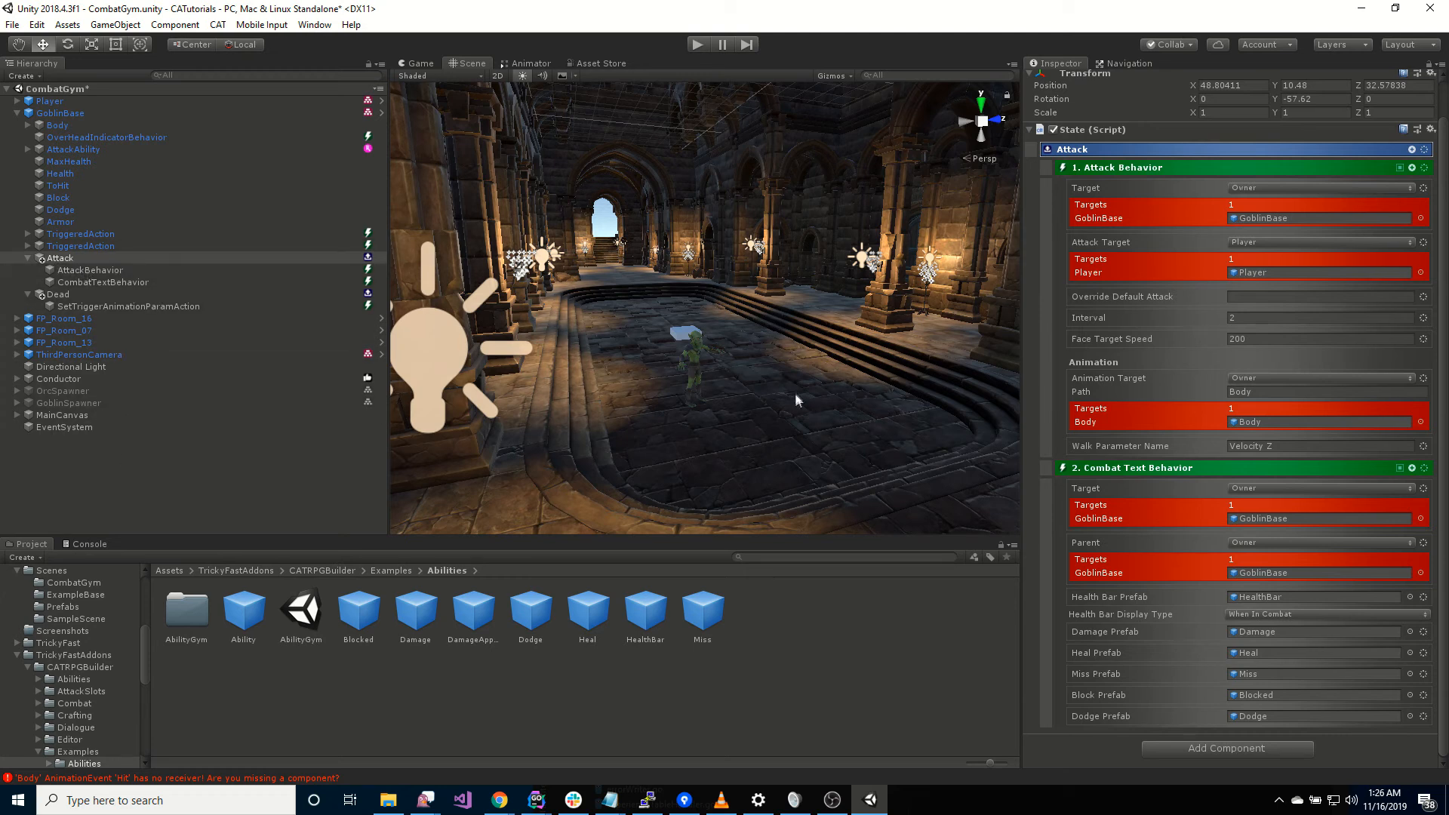
Play-test the scene once more by walking the player toward the goblin, and stop play mode
key(ctrl+p)
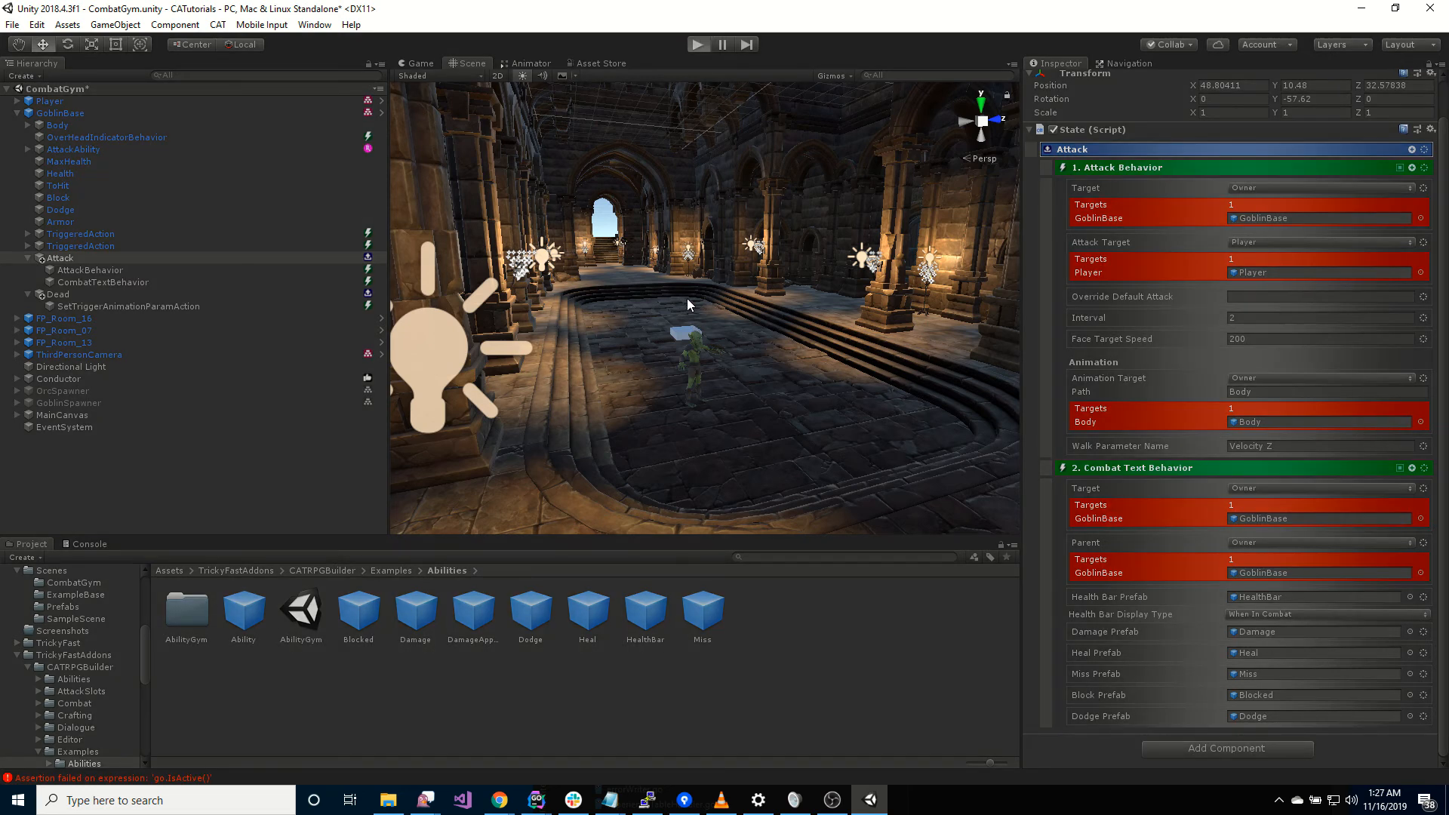
key(w)
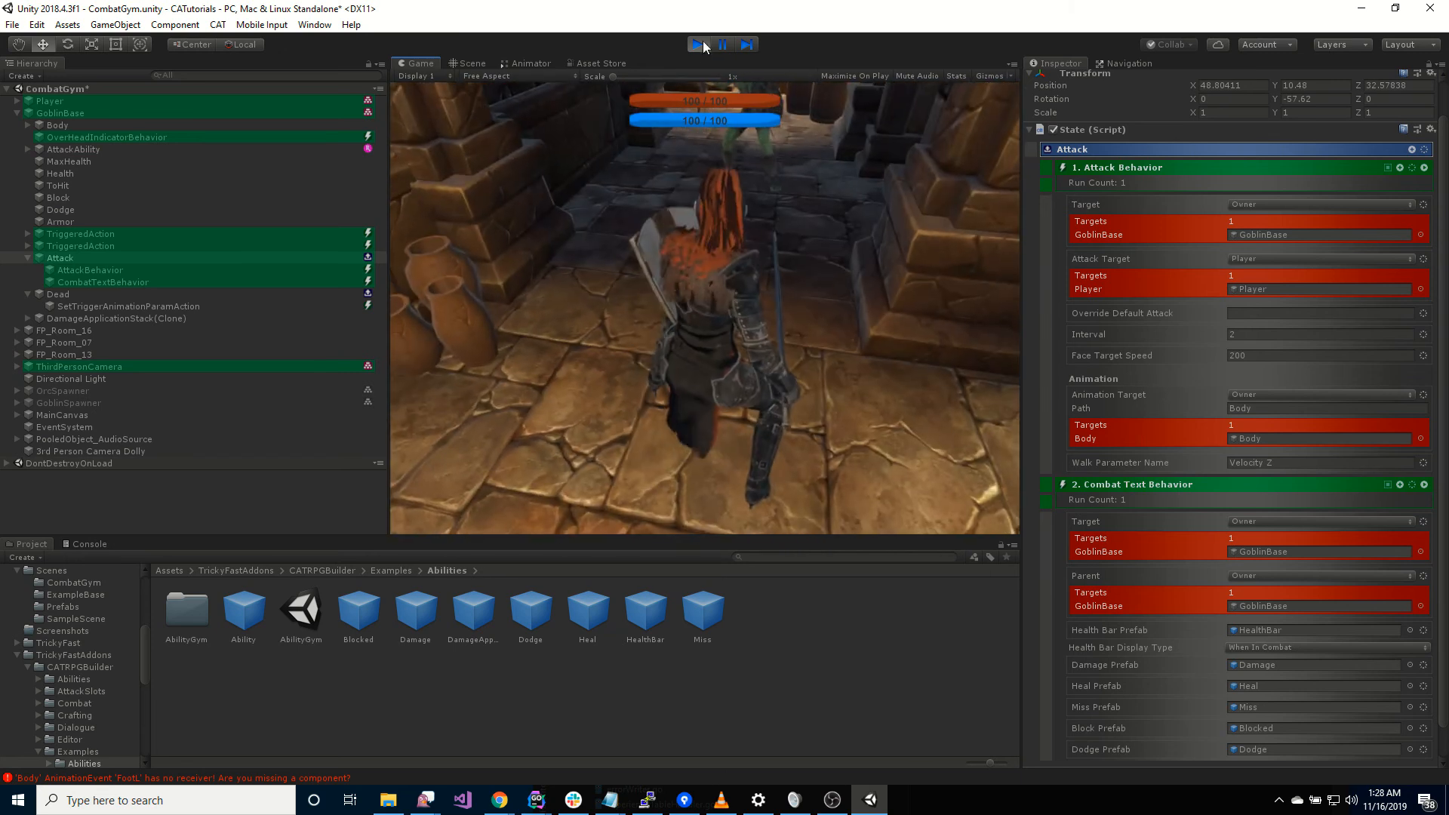
click(698, 44)
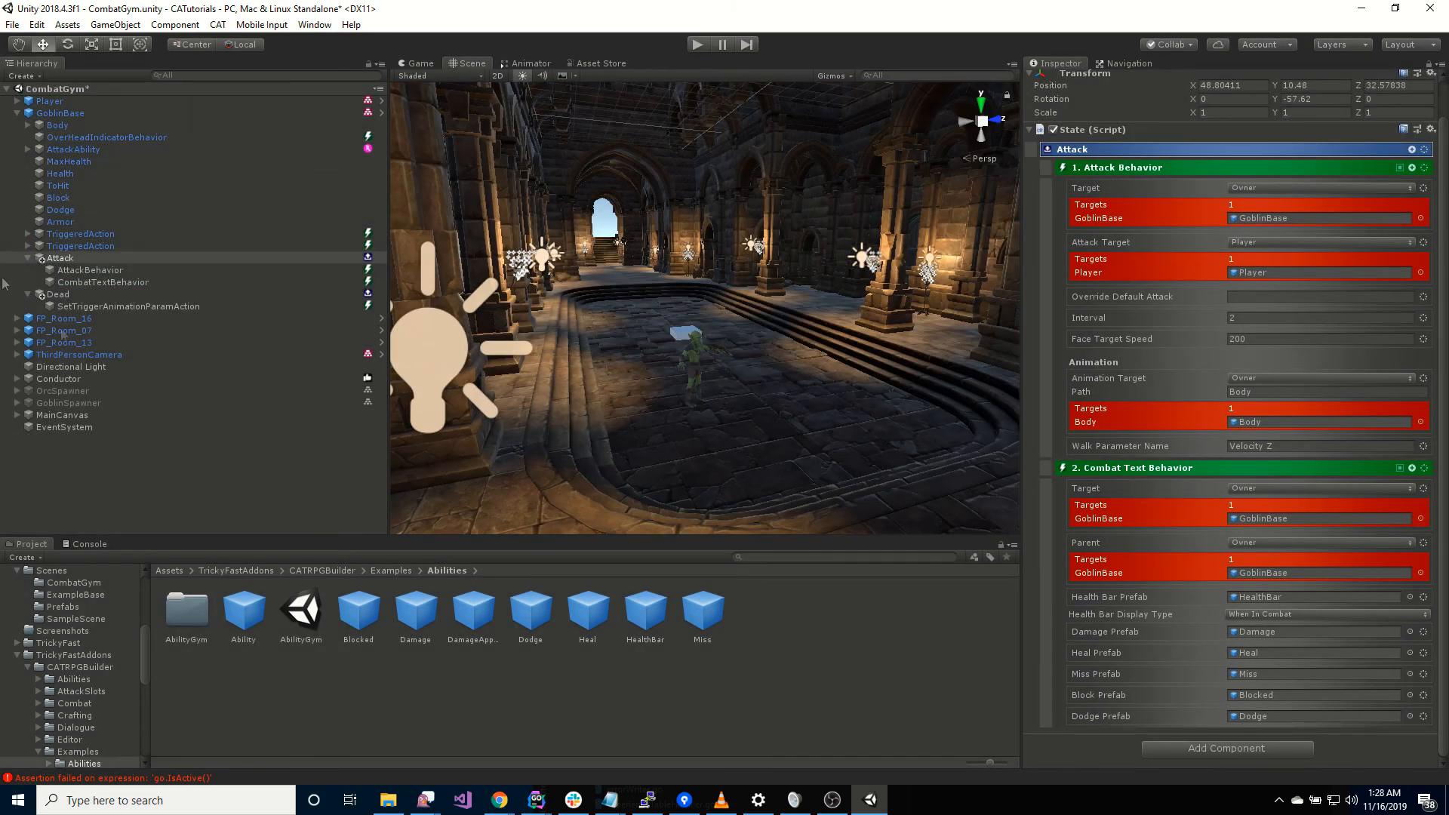